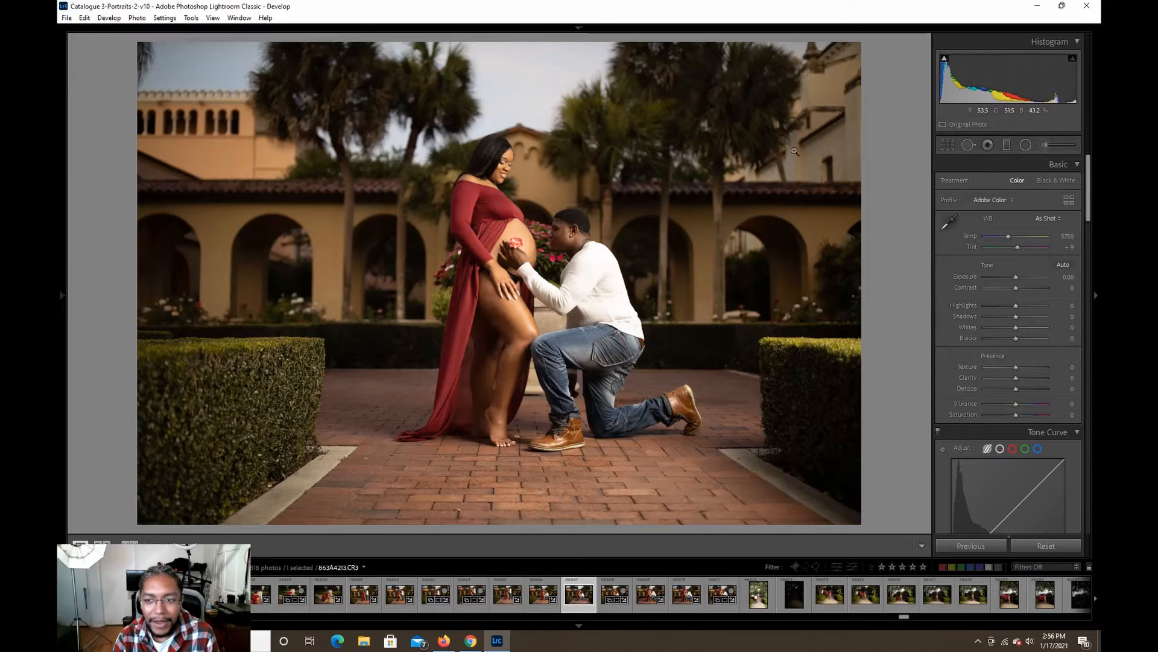
Try a slight counter-rotation of the photo with Crop & Straighten, then return the angle to 0.00.
click(942, 144)
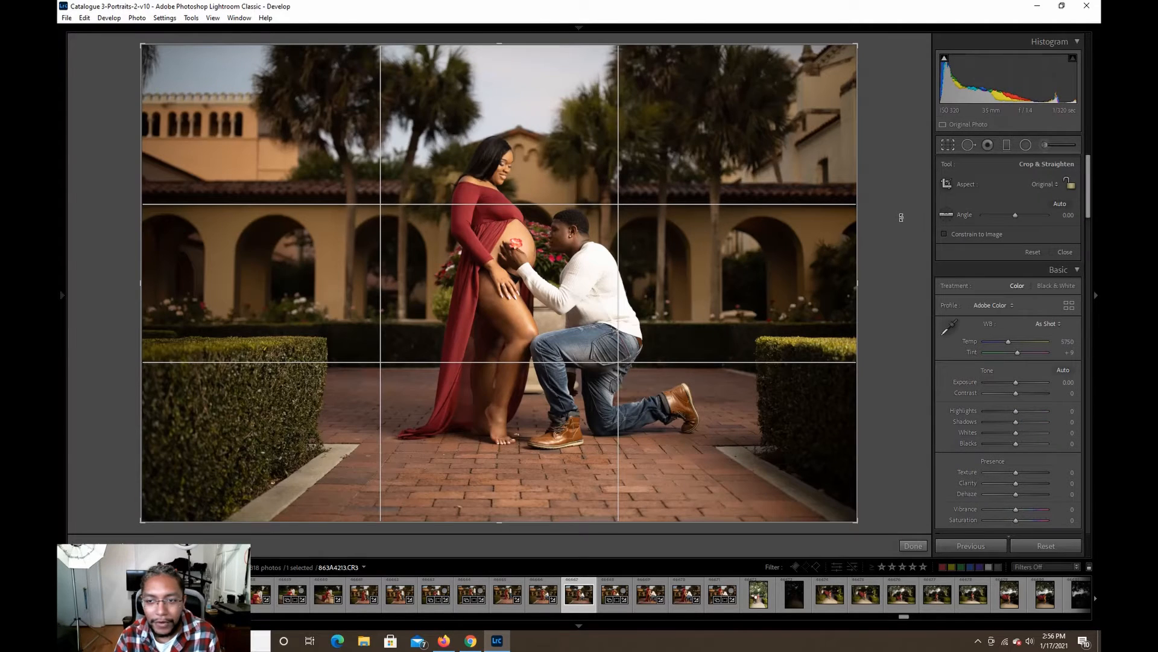
drag(900, 218, 900, 218)
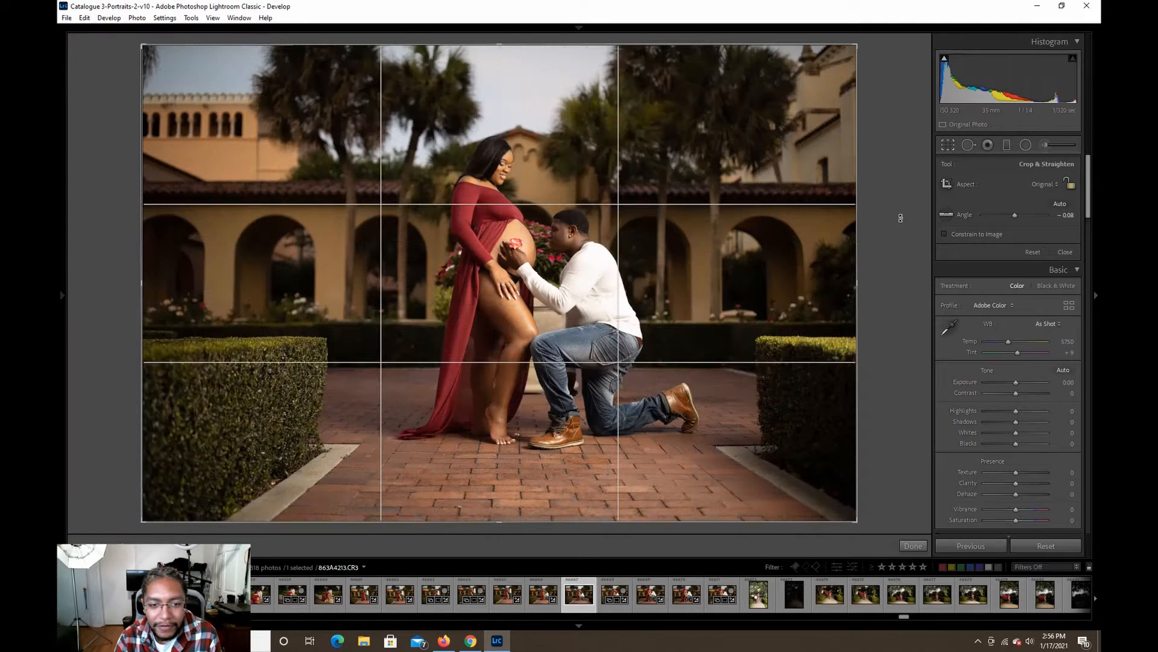
click(914, 545)
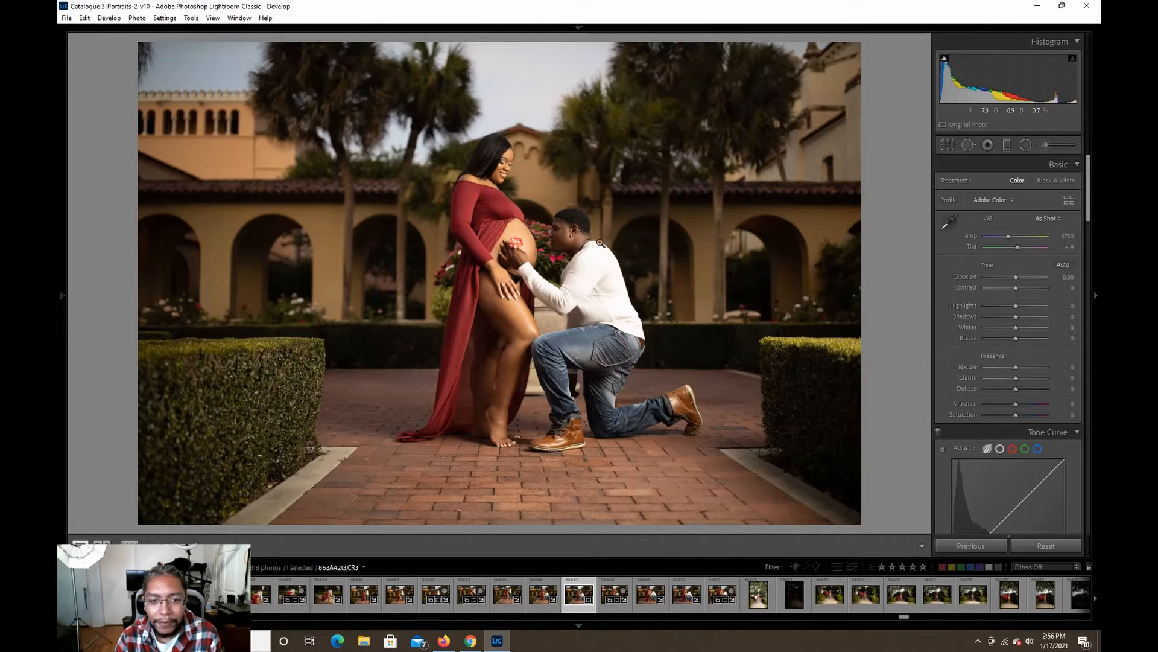
click(948, 145)
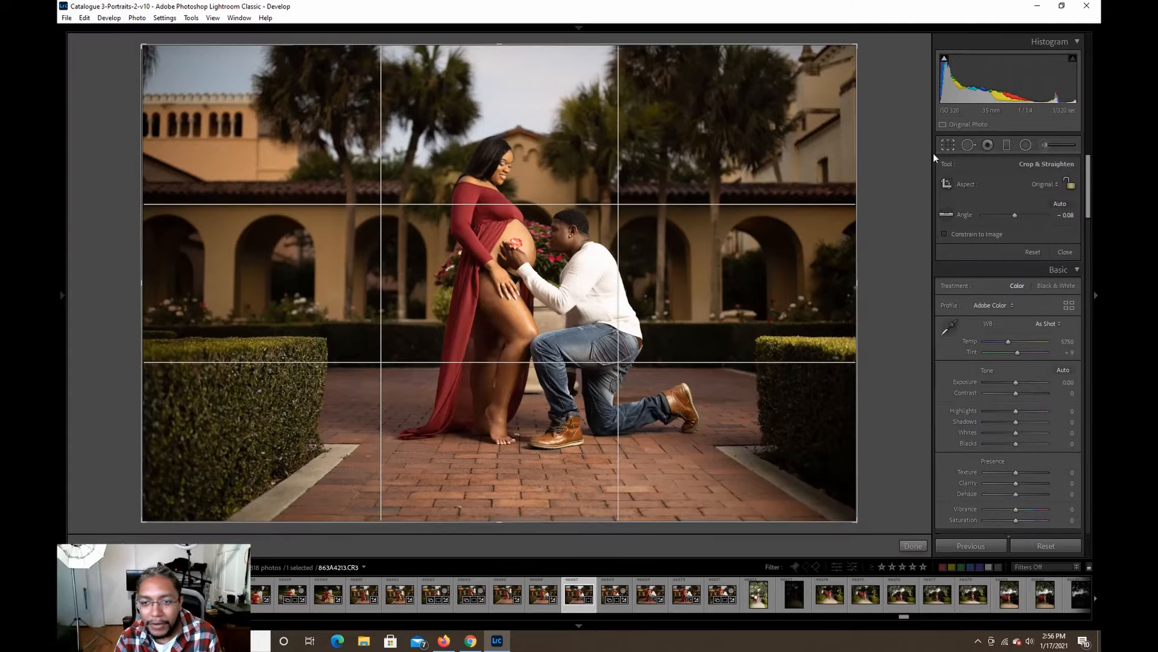
drag(910, 174, 909, 176)
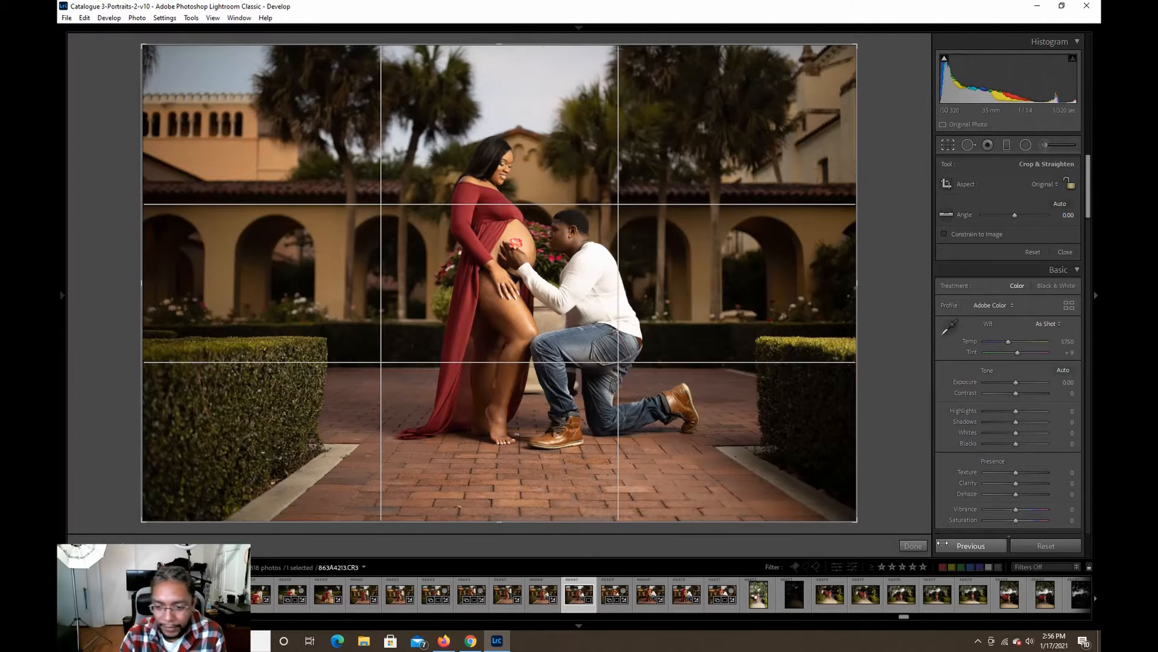
click(922, 542)
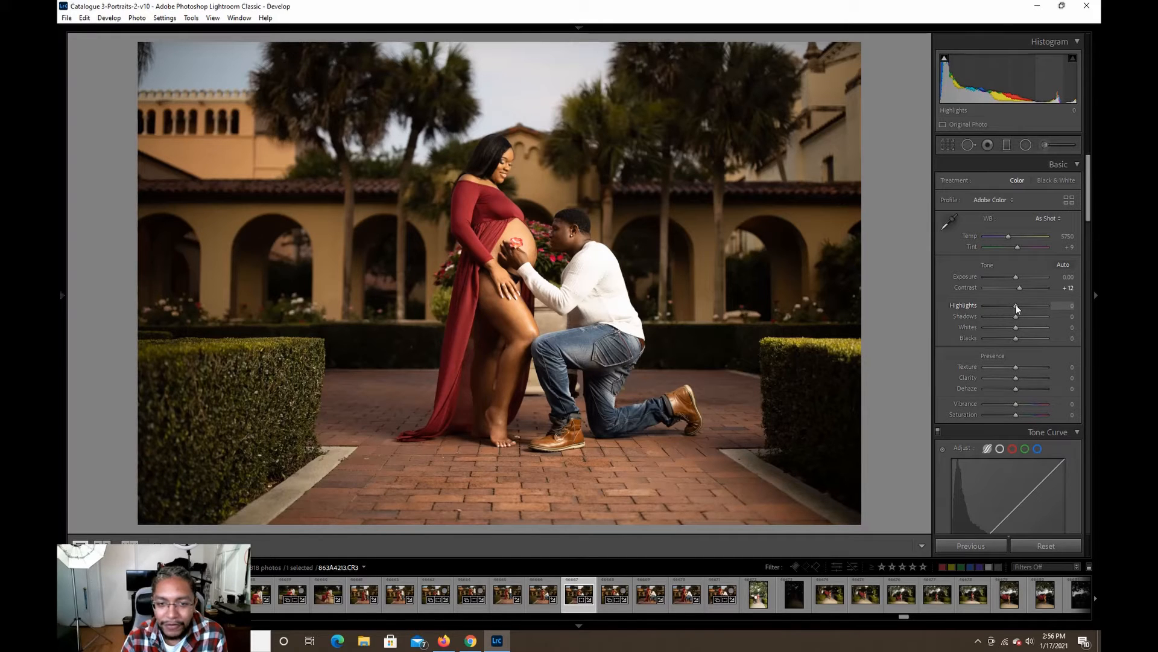
Lower the photo's Highlights to -30 and raise its Shadows to +40.
drag(1014, 305, 1011, 305)
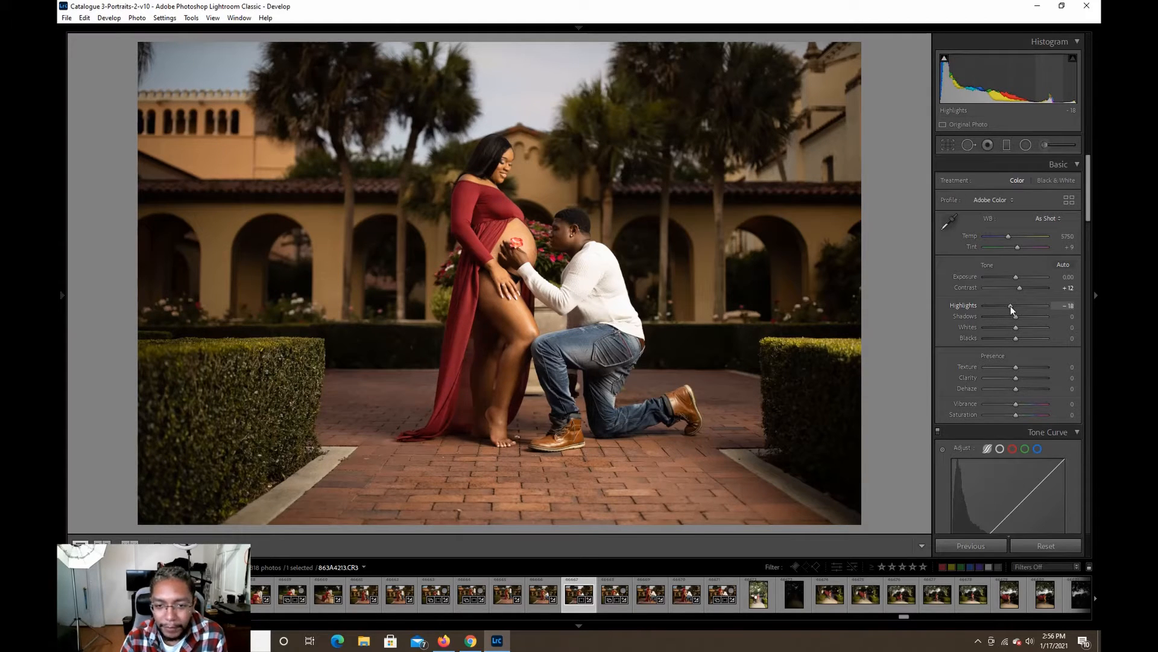
drag(1009, 306, 1008, 306)
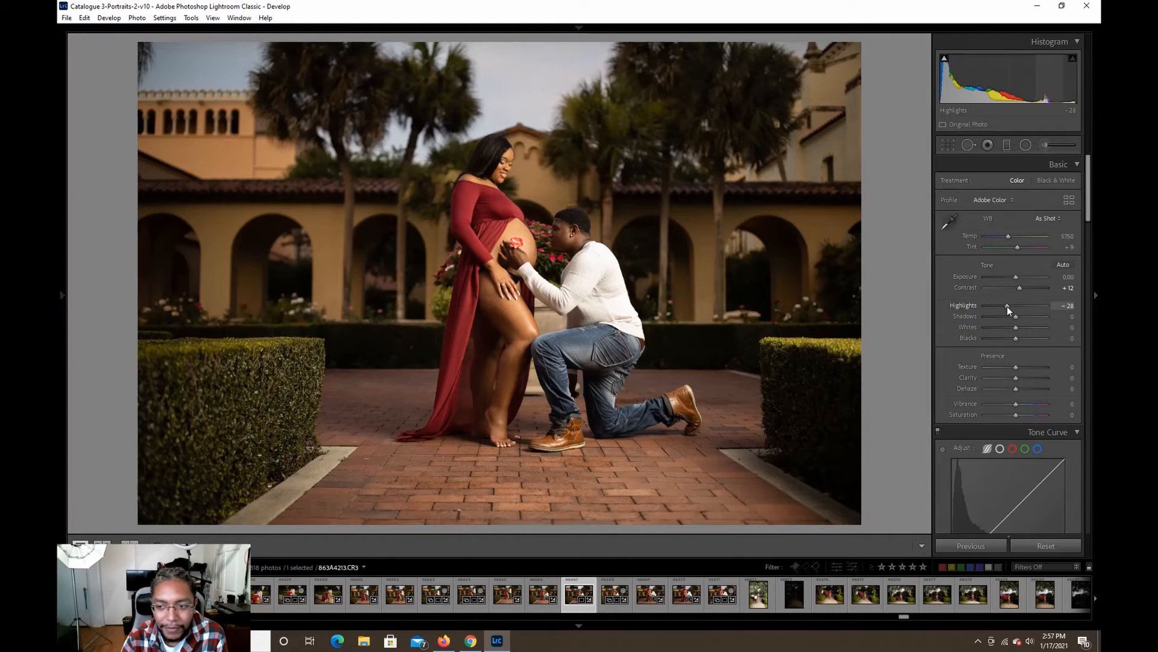
drag(1008, 306, 1006, 306)
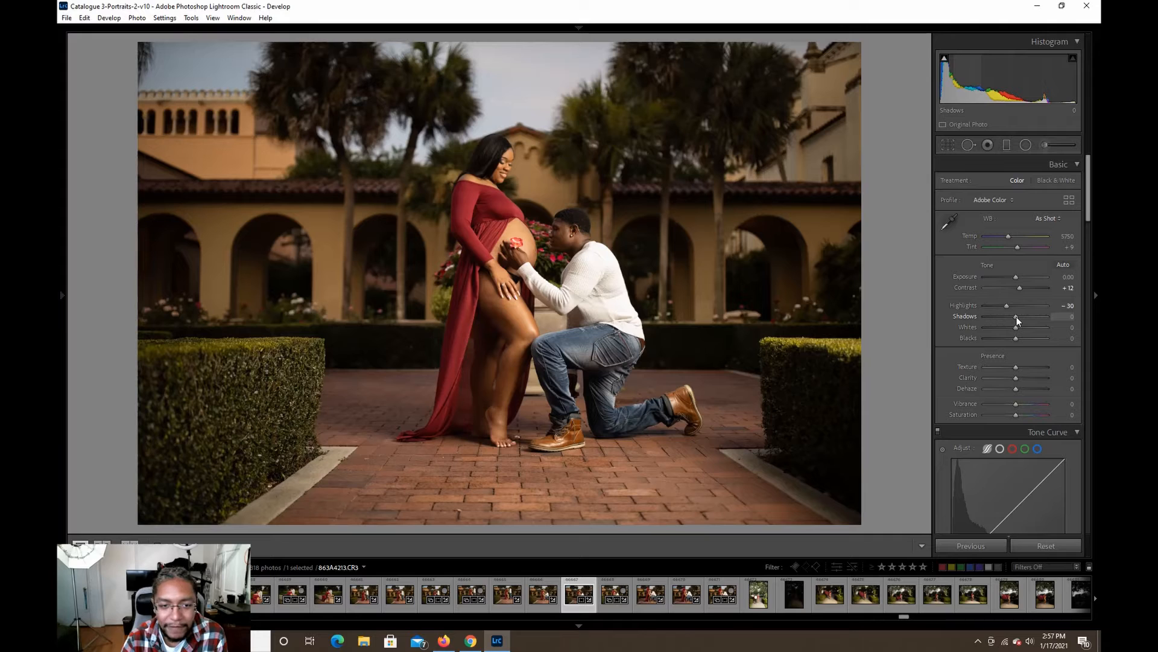
drag(1016, 316, 1017, 316)
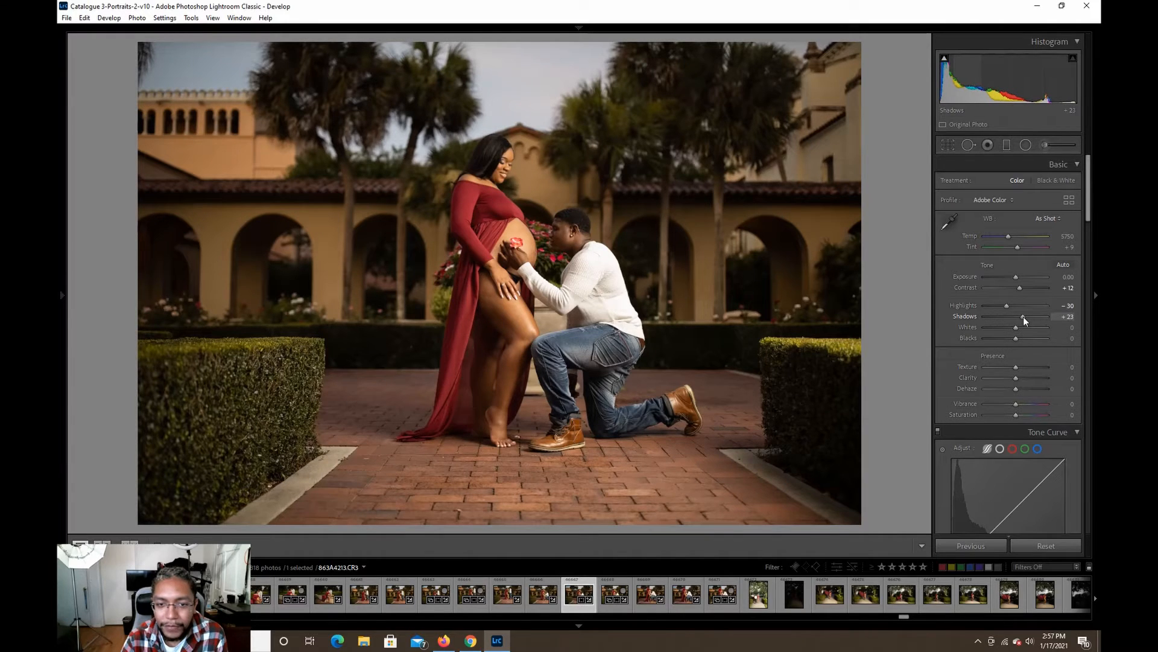
drag(1025, 317, 1026, 317)
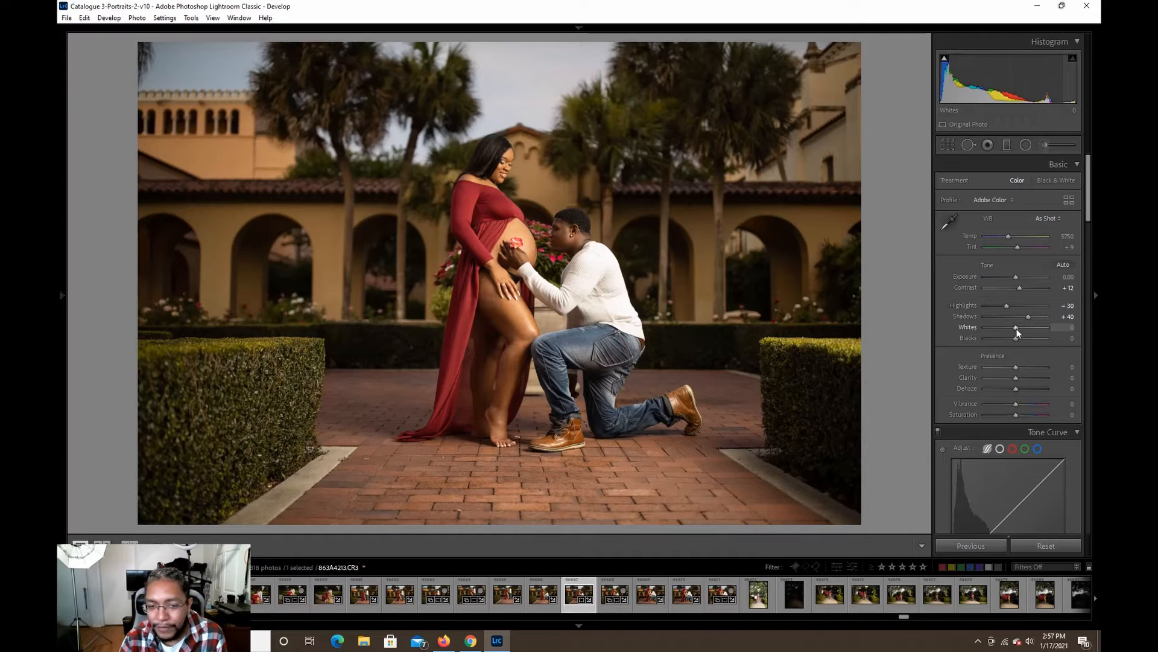
Lower the Whites to -21, checking the knit detail of the man's white sweater up close.
click(590, 269)
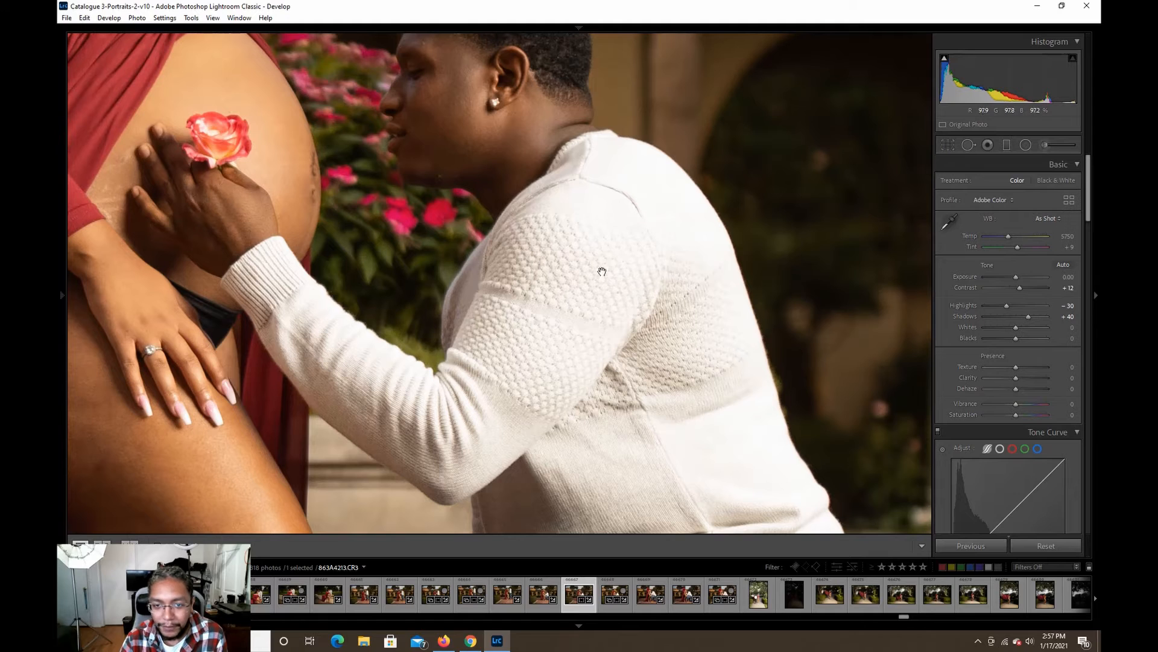
click(671, 276)
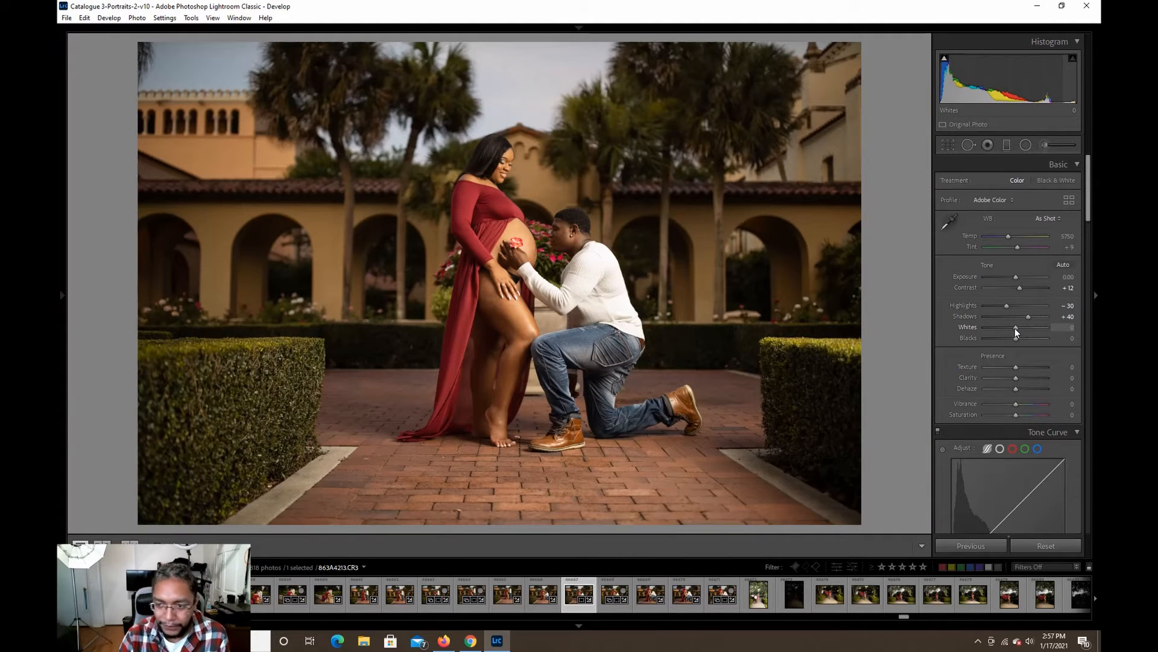
drag(1013, 328, 1009, 328)
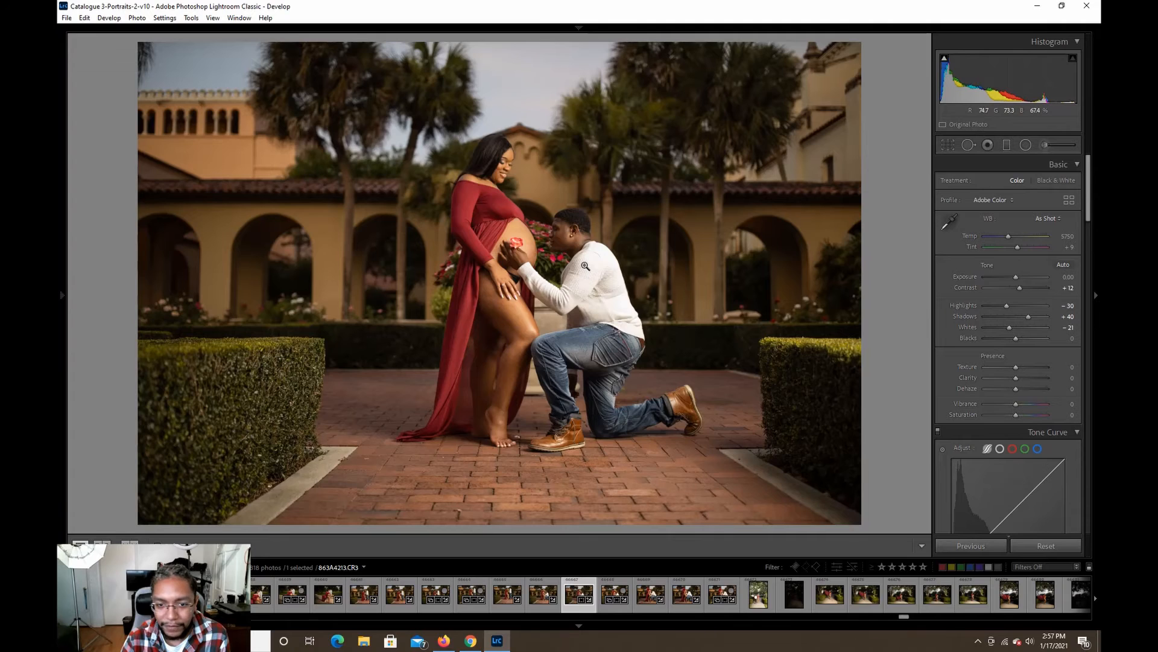
click(585, 266)
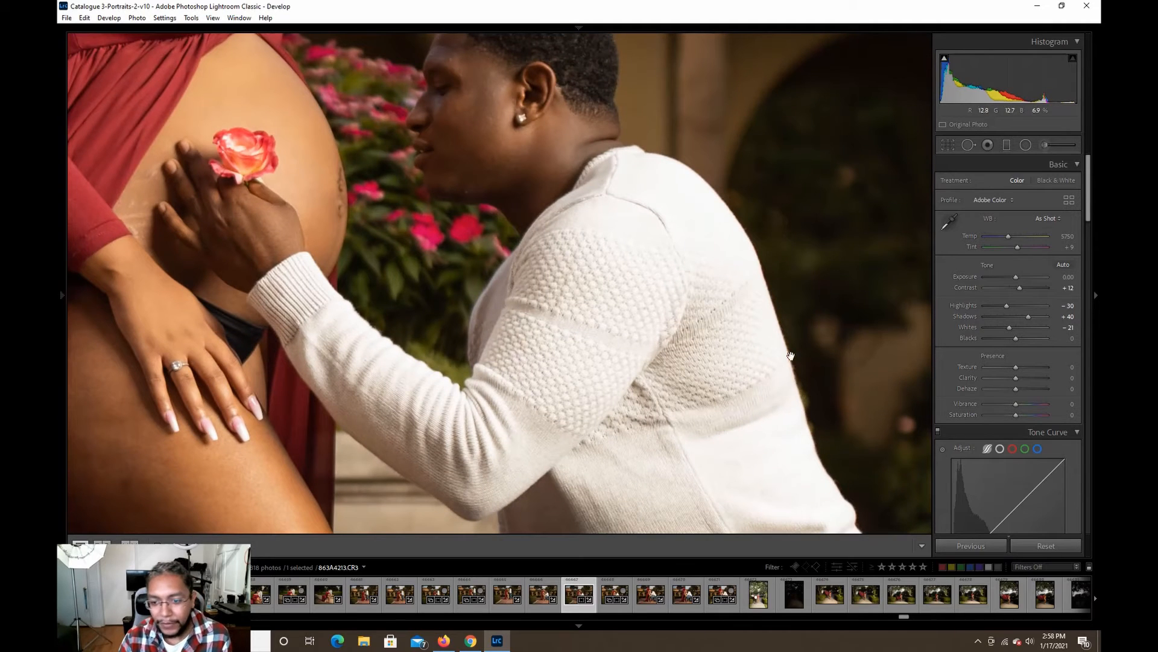
click(722, 246)
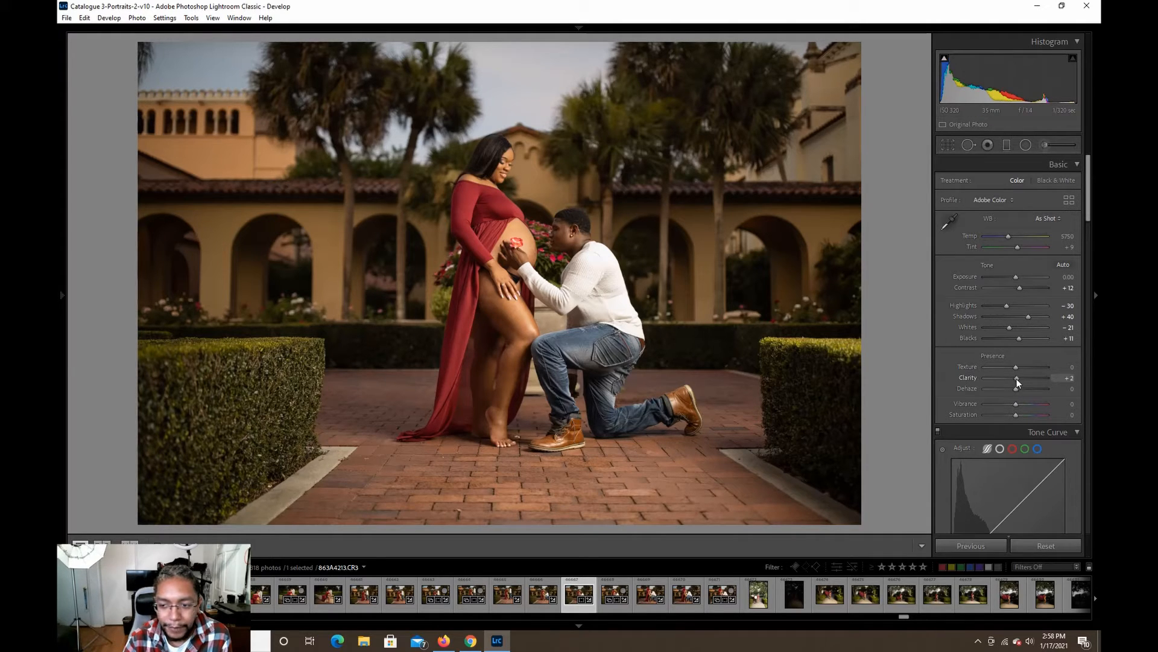
Raise the photo's Clarity to +12 and its Vibrance to +35.
drag(1016, 379, 1019, 379)
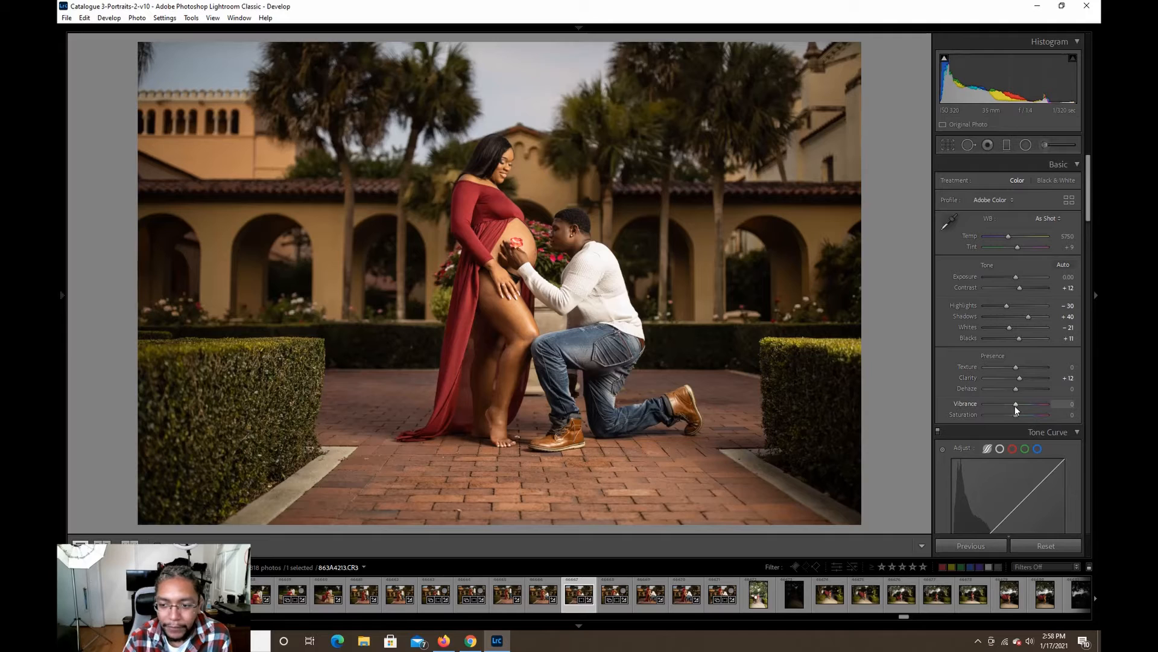
drag(1019, 407, 1023, 407)
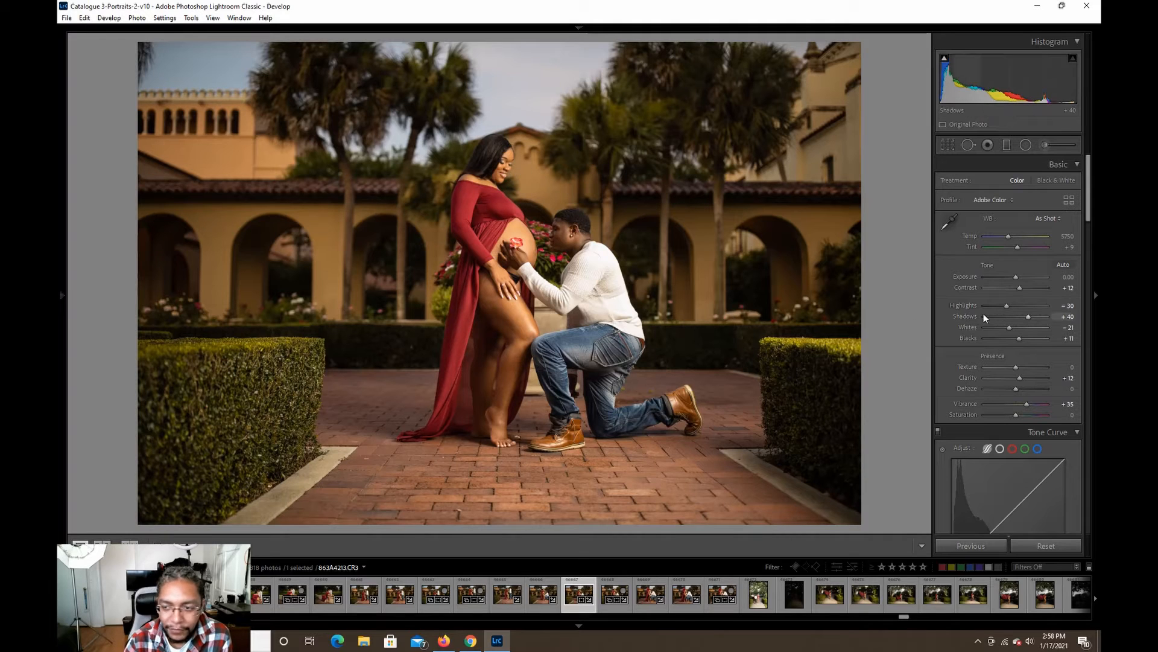
Set the photo's sharpening Amount to 84 and Radius to 1.4.
drag(1091, 193, 1088, 353)
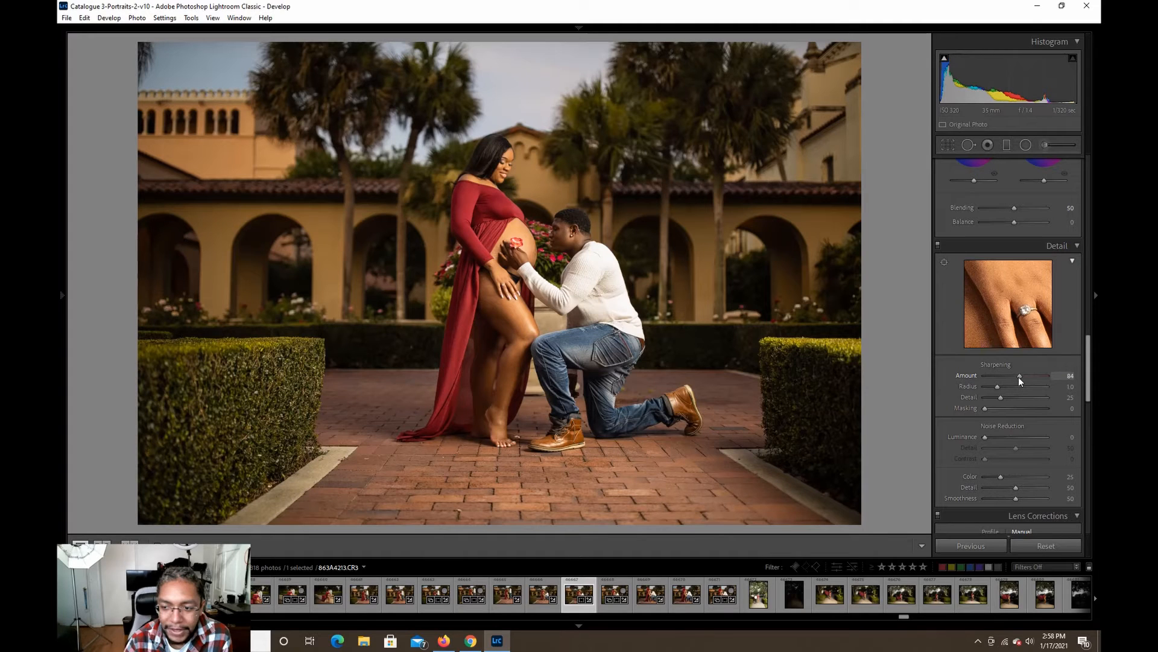
drag(1007, 387, 1007, 387)
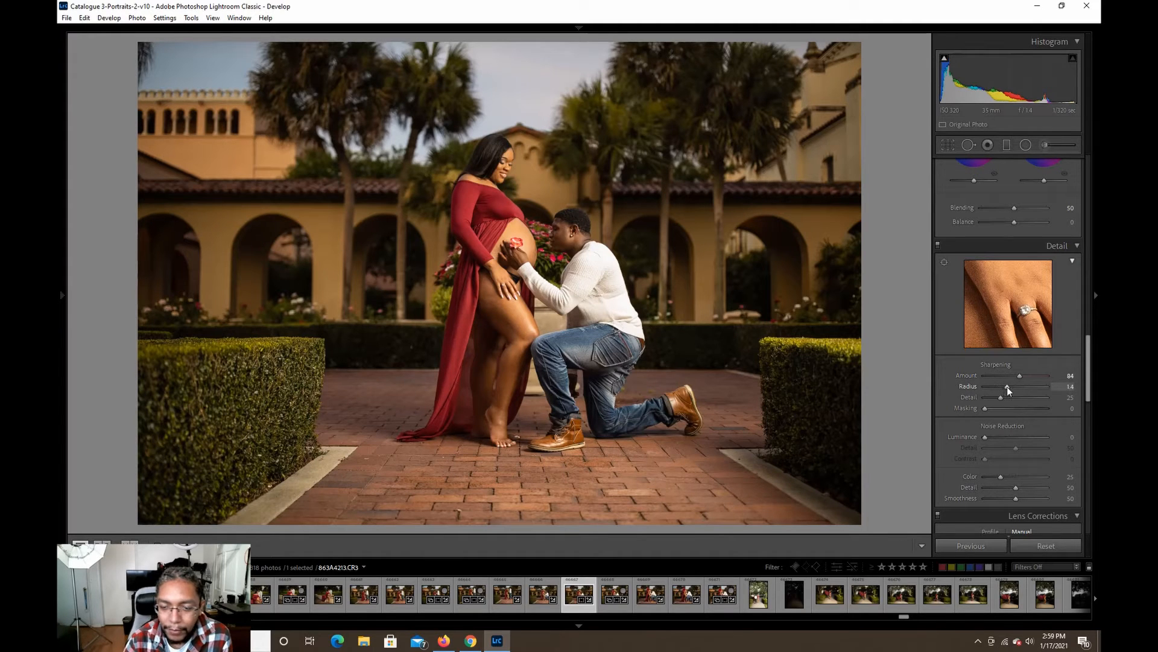
Examine the woman's face, dress, belly and hands up close for sharpness and skin marks.
click(493, 170)
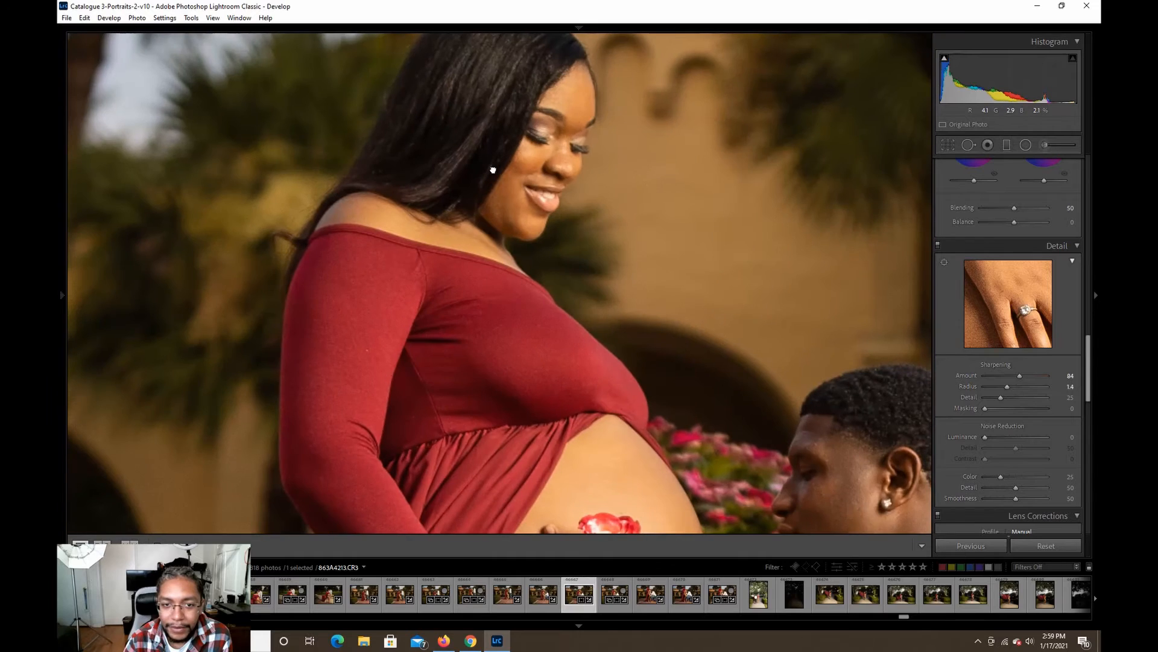
drag(518, 265, 518, 45)
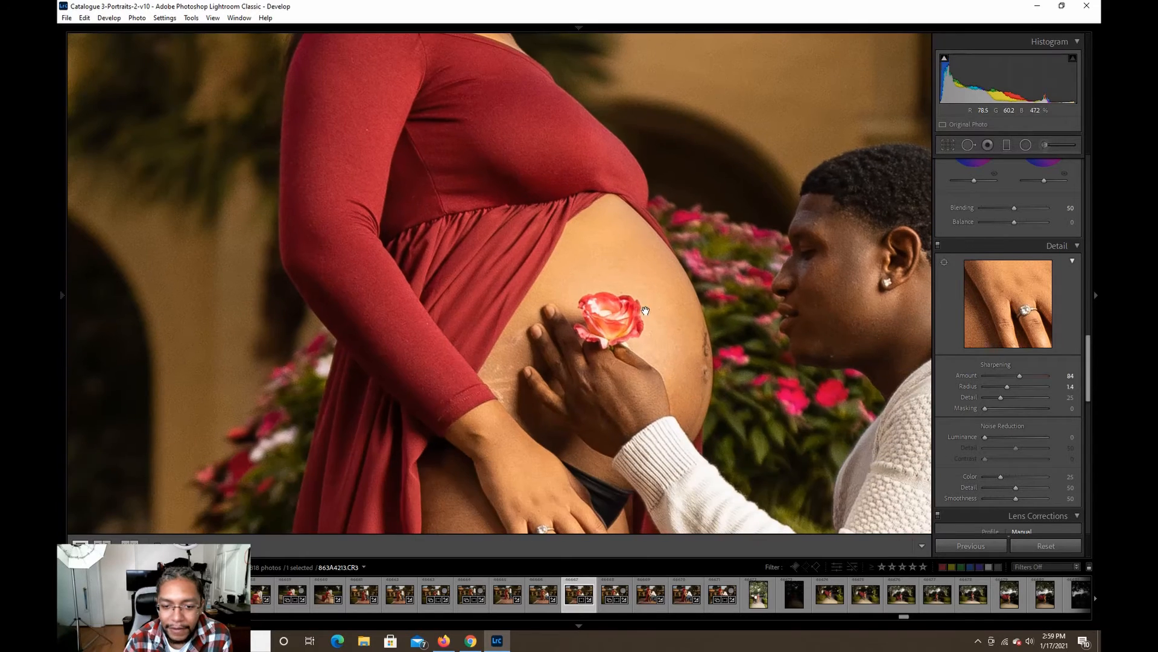
drag(646, 307, 620, 55)
drag(773, 231, 691, 358)
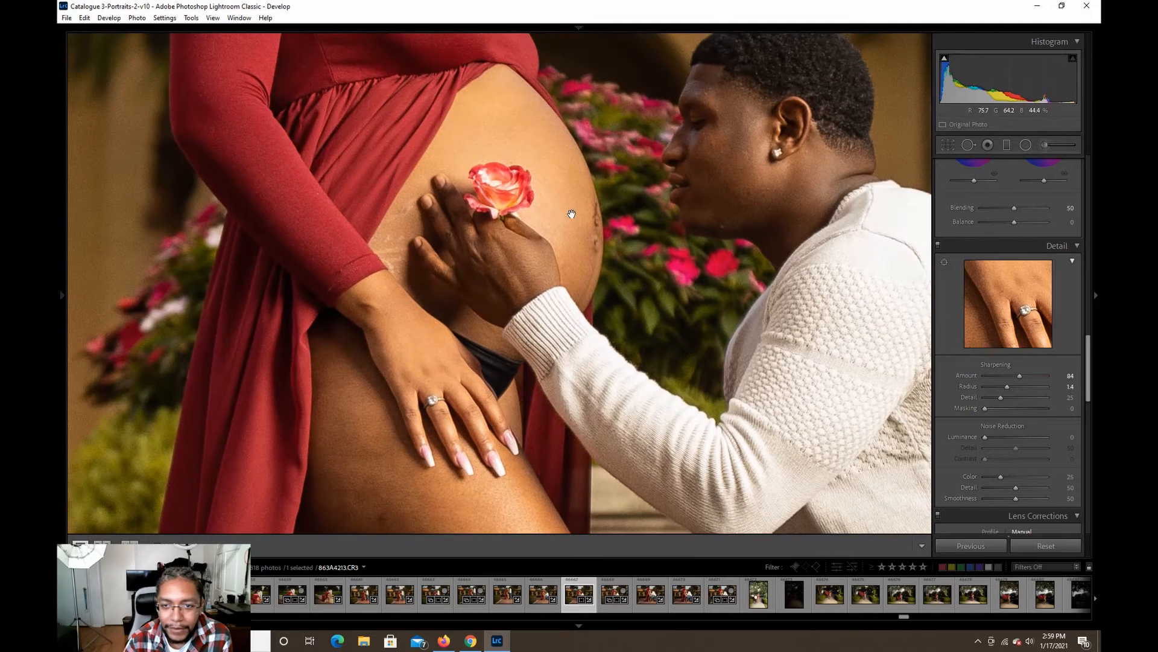
drag(572, 214, 705, 280)
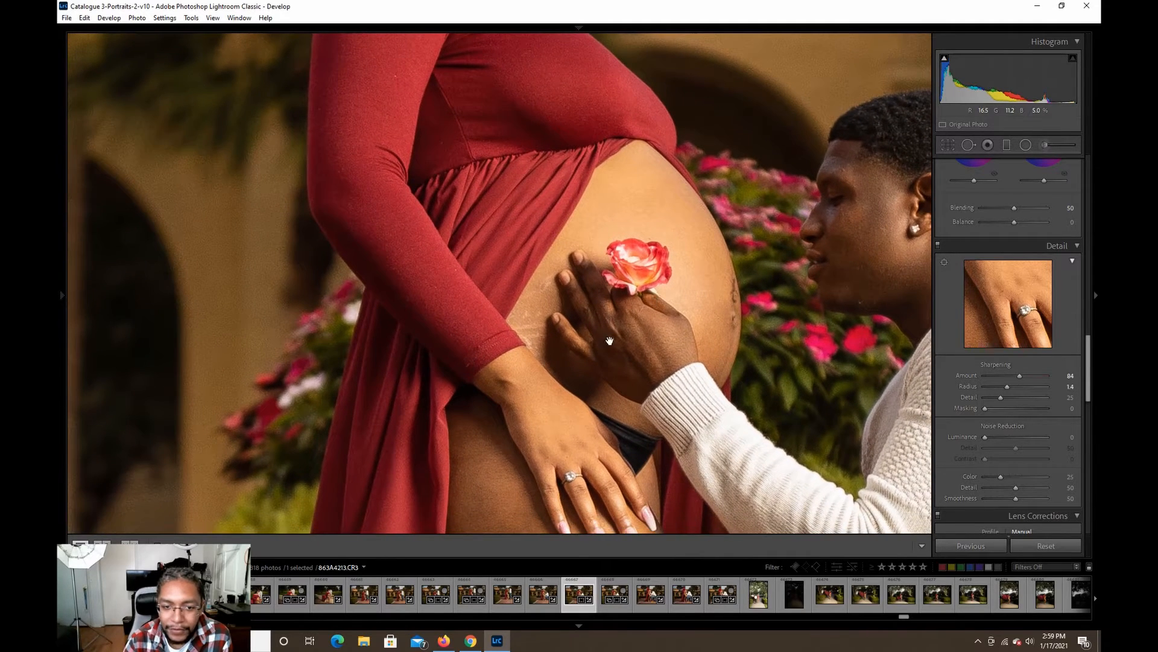
drag(610, 340, 638, 208)
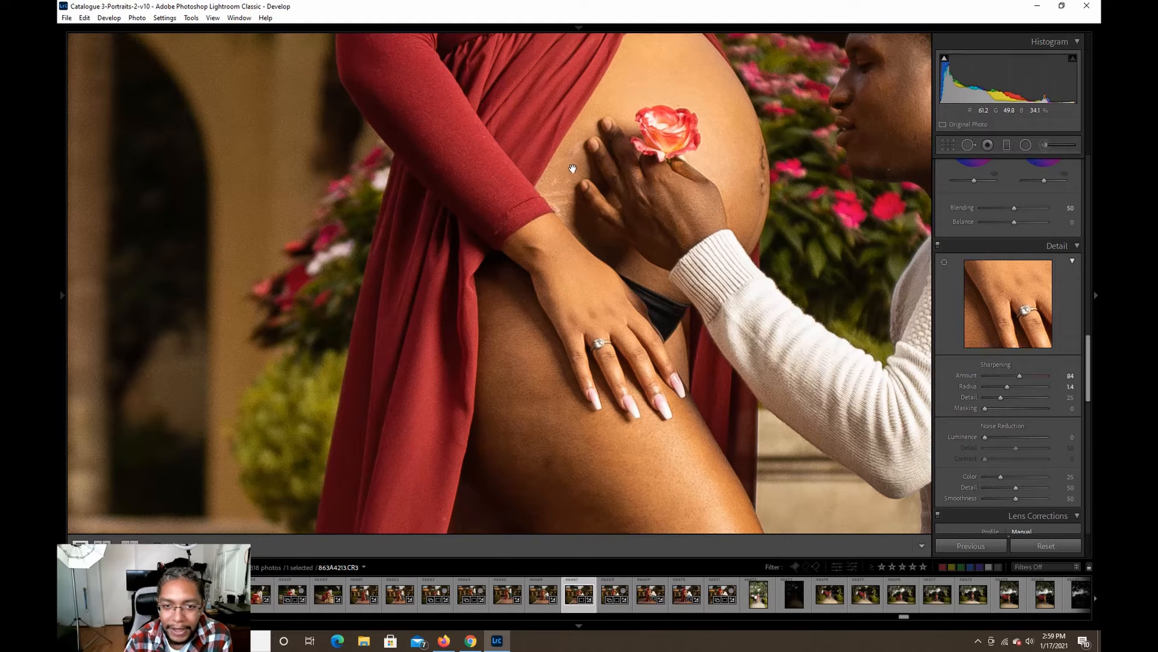
drag(636, 169, 681, 258)
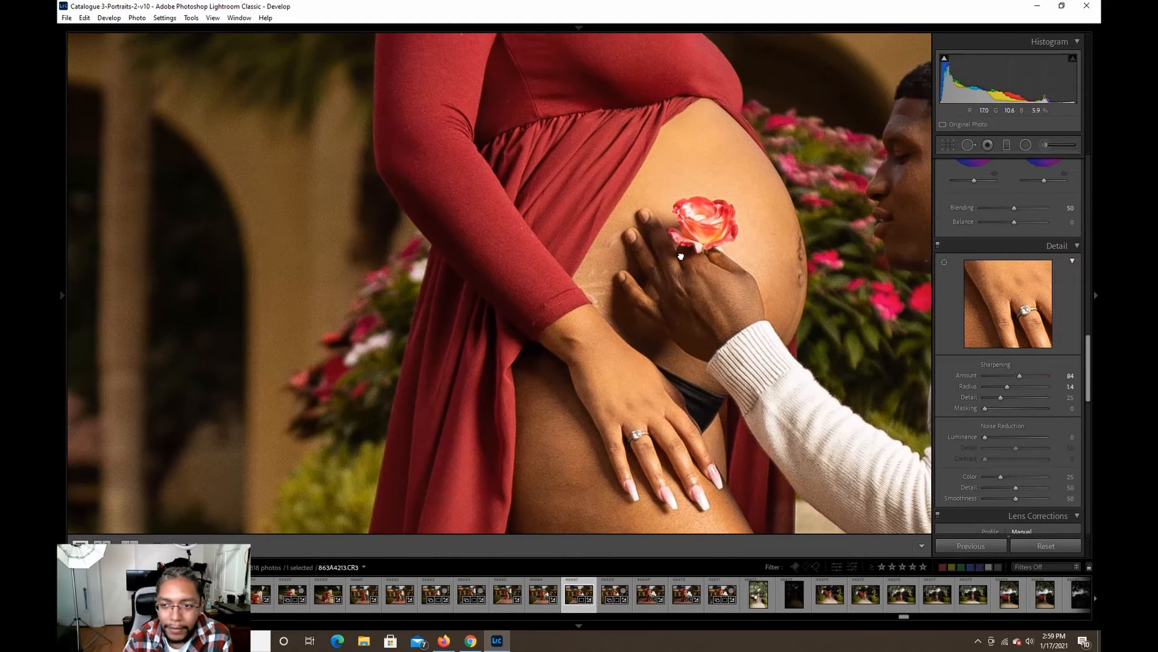
Heal the upper skin mark on the belly beside the man's fingers, sampling the clear skin above his hand.
click(967, 146)
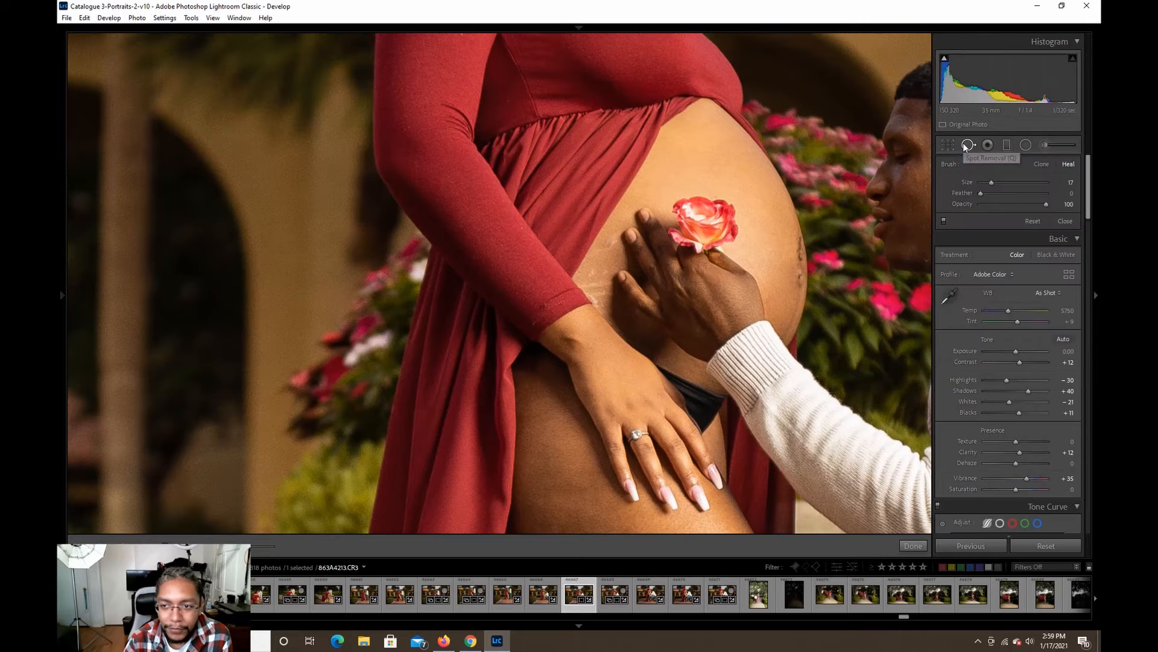
click(605, 248)
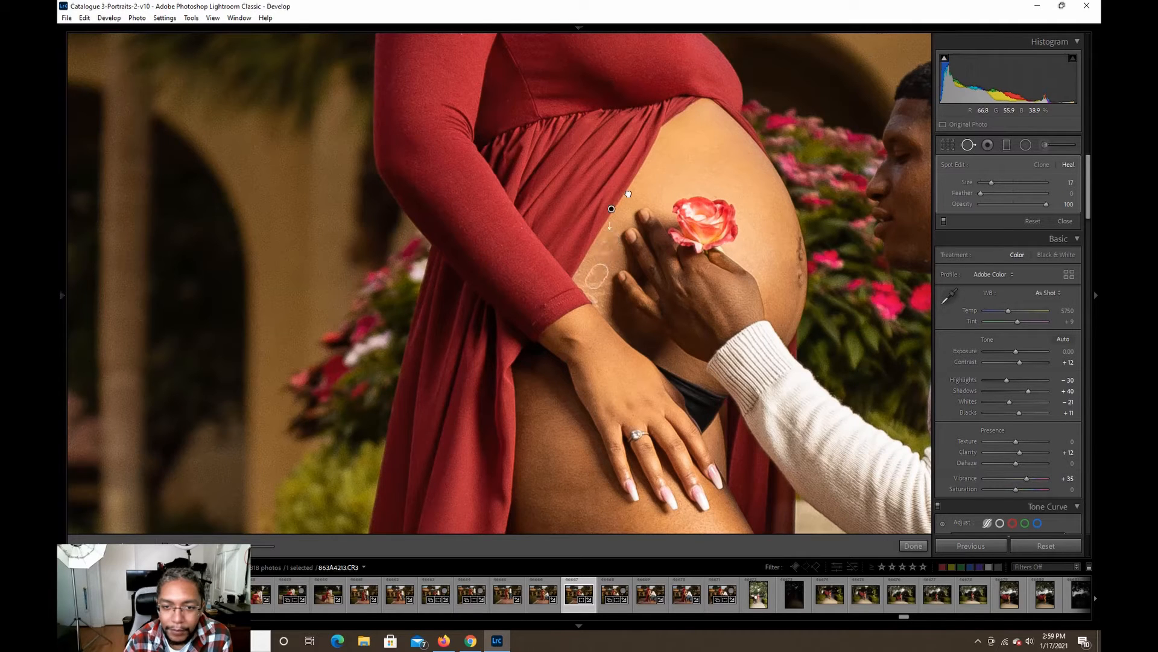
drag(612, 209, 644, 187)
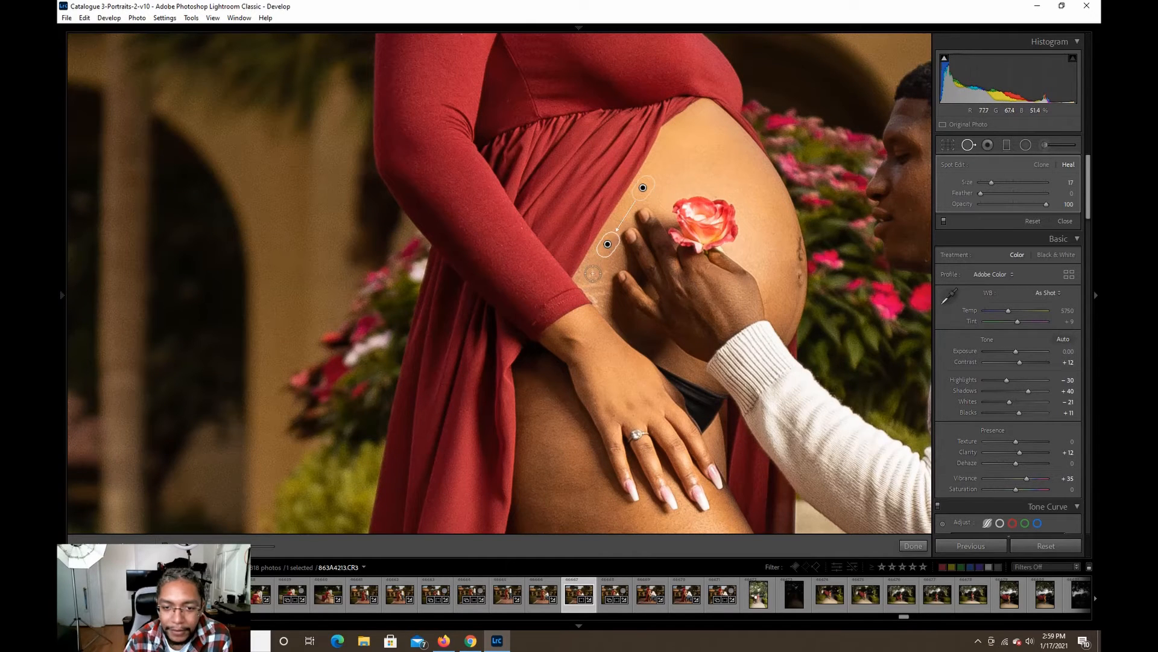
Try healing the lower marks on the belly near the woman's cuff, then undo the healing stroke.
click(593, 274)
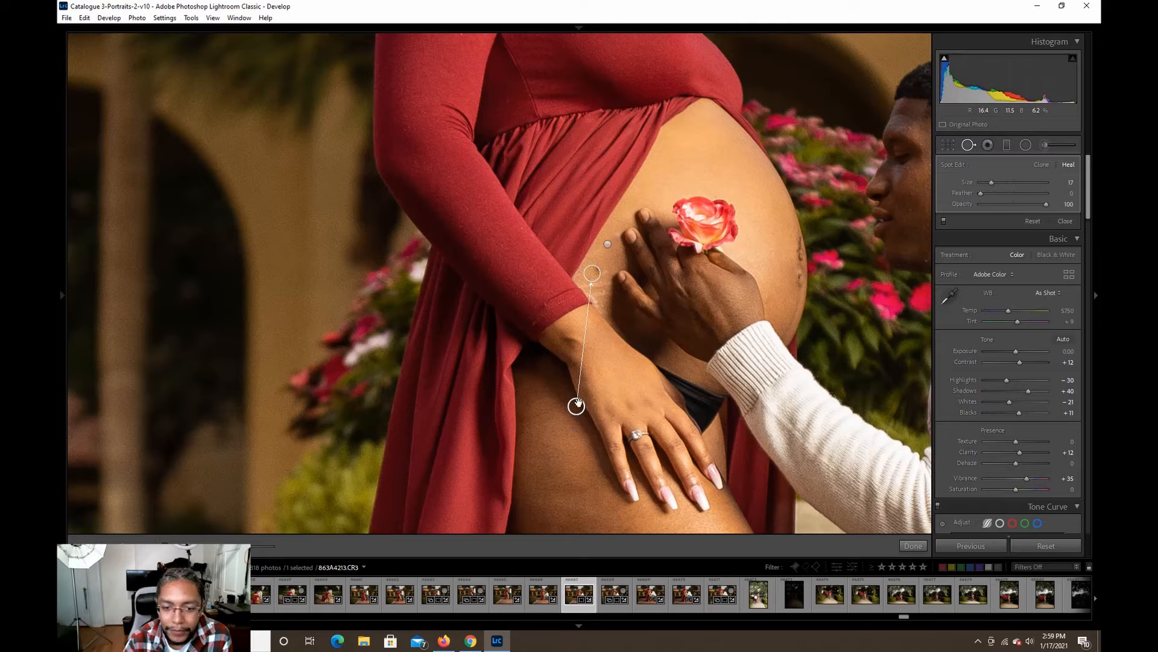
drag(576, 406, 650, 185)
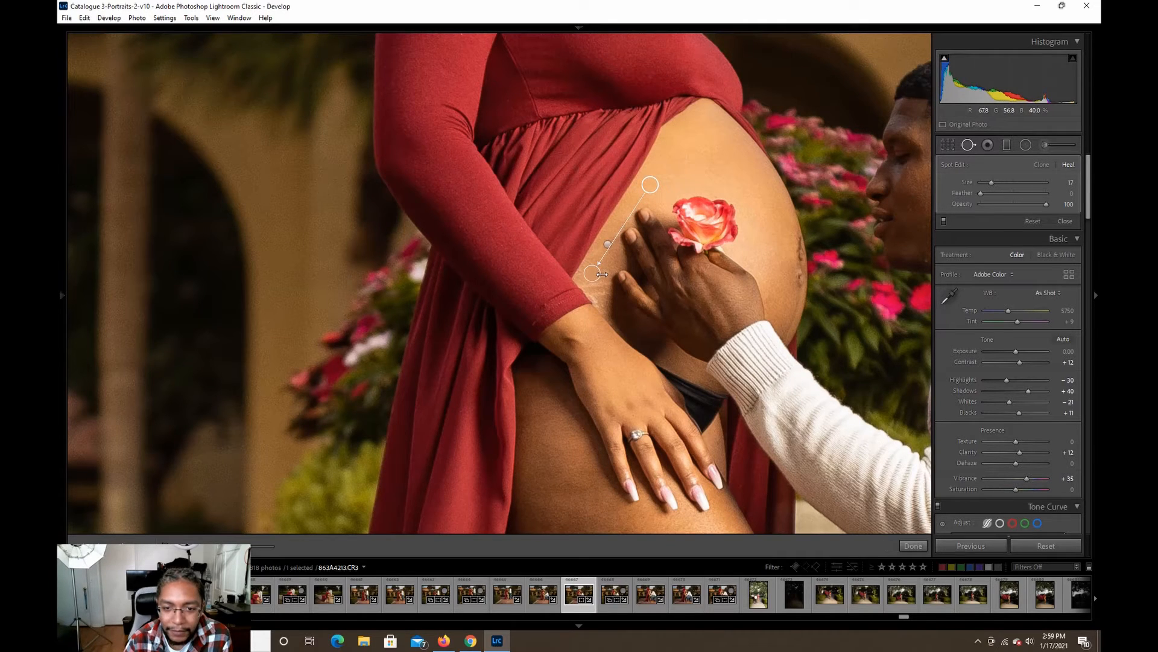
drag(605, 269, 584, 283)
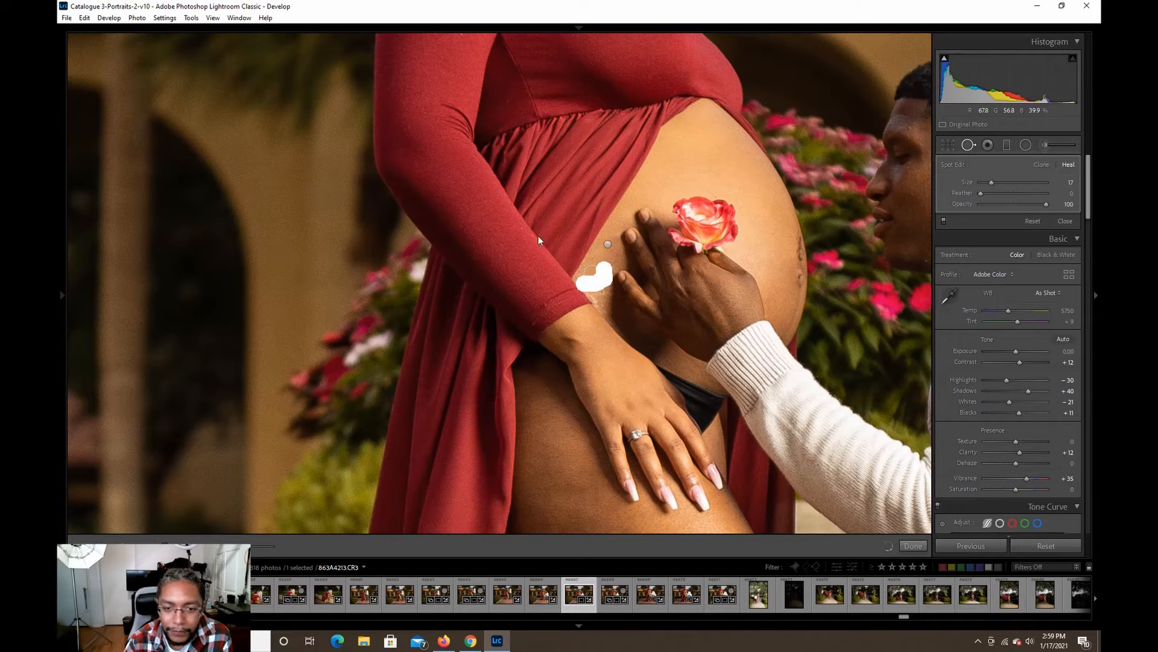
click(84, 19)
click(106, 30)
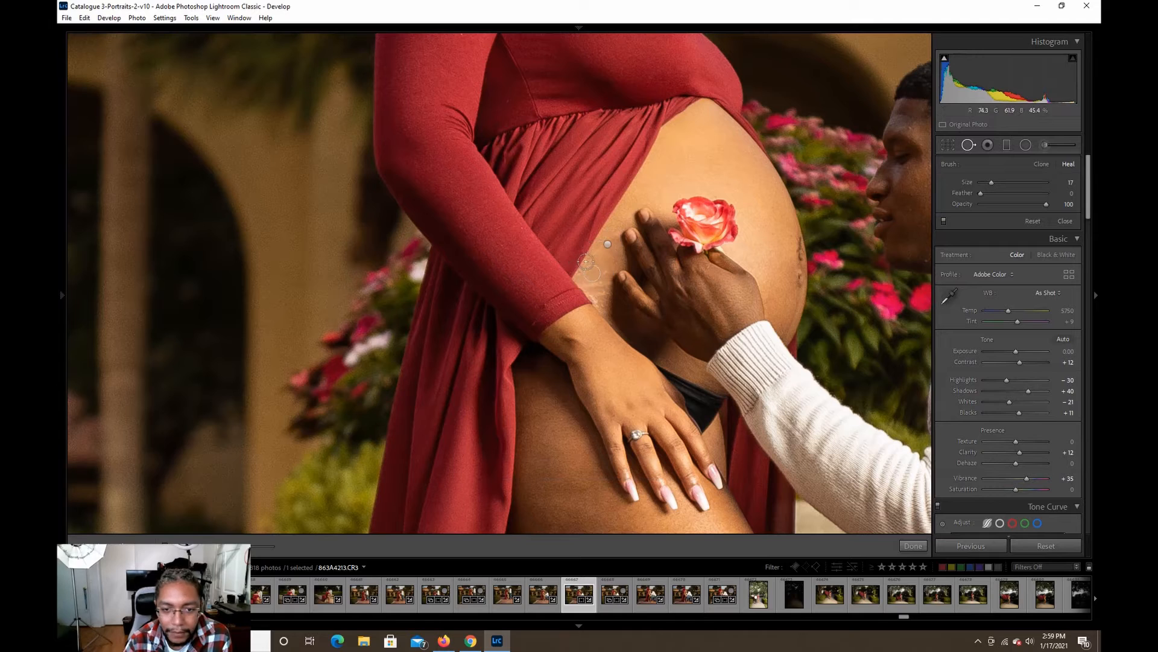
Heal the marks on the belly between the woman's cuff and the man's fingers, sampling the clear skin above his hand.
click(603, 270)
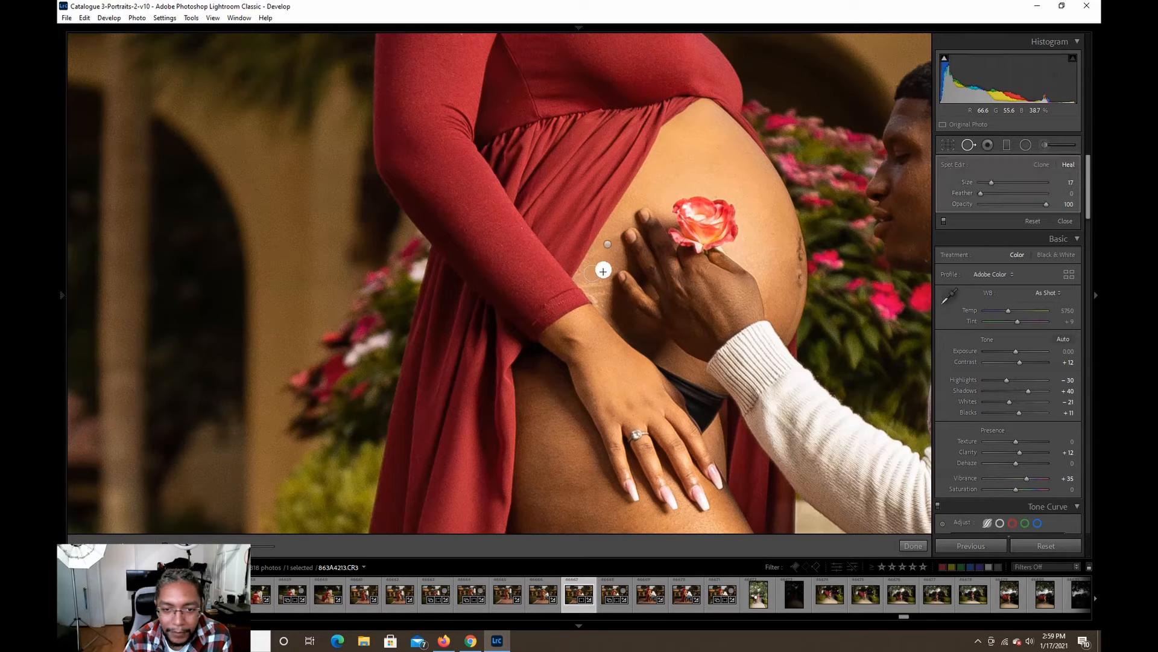
drag(601, 279, 595, 280)
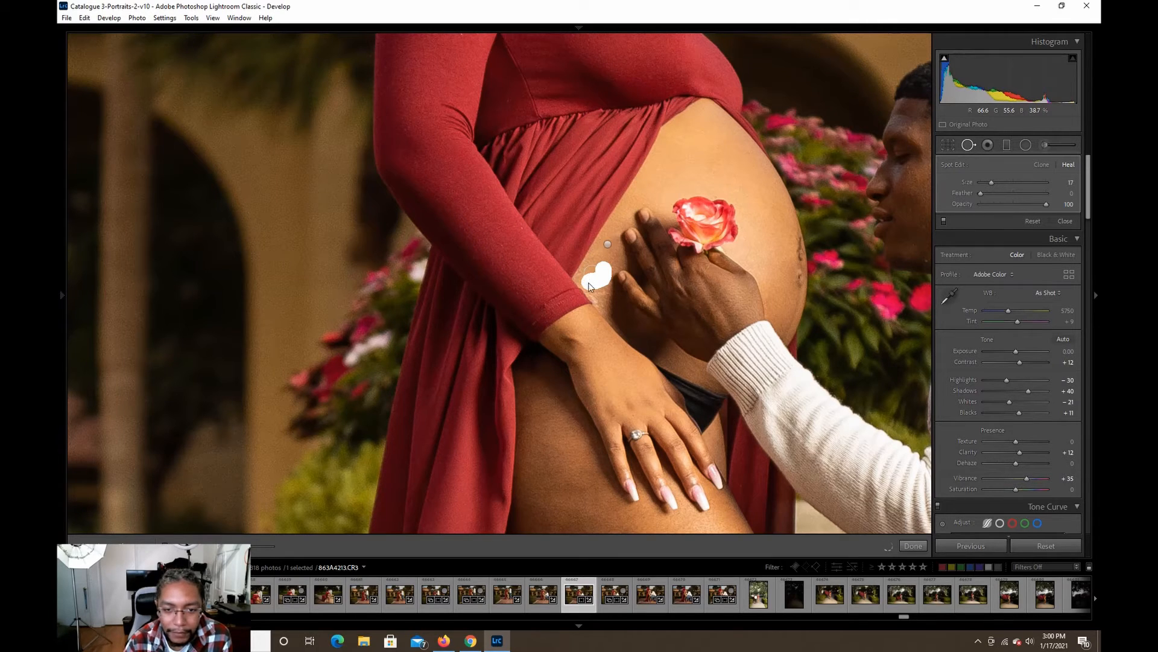
drag(589, 286, 591, 283)
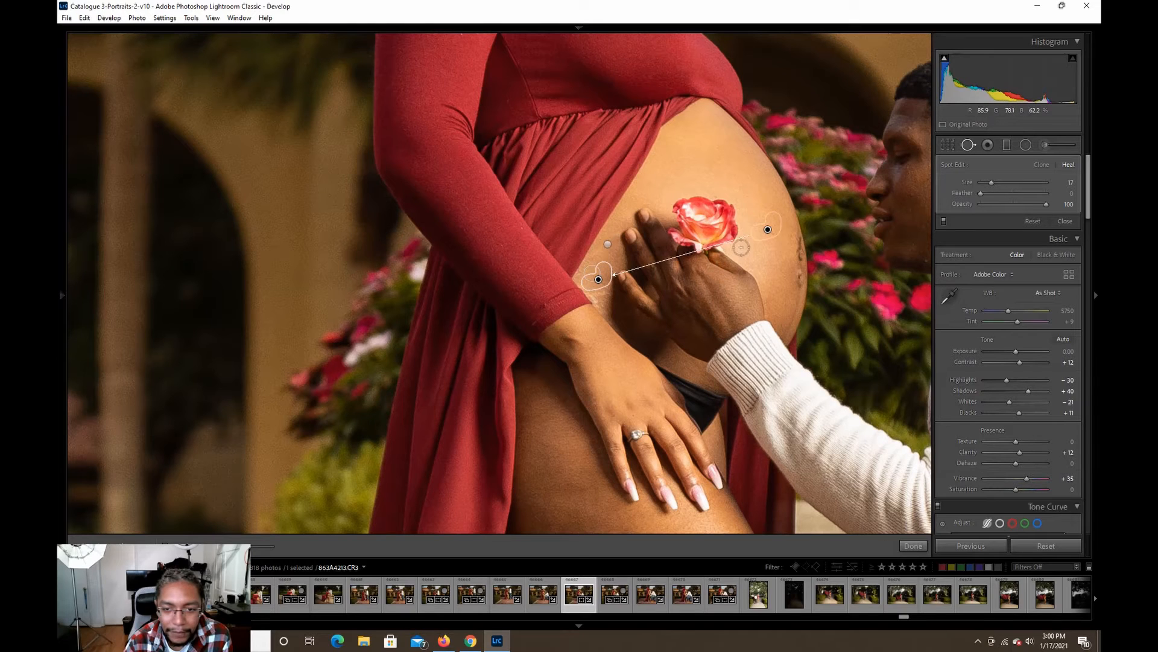
mouse_move(758, 234)
mouse_down()
mouse_move(721, 188)
mouse_move(670, 181)
mouse_up()
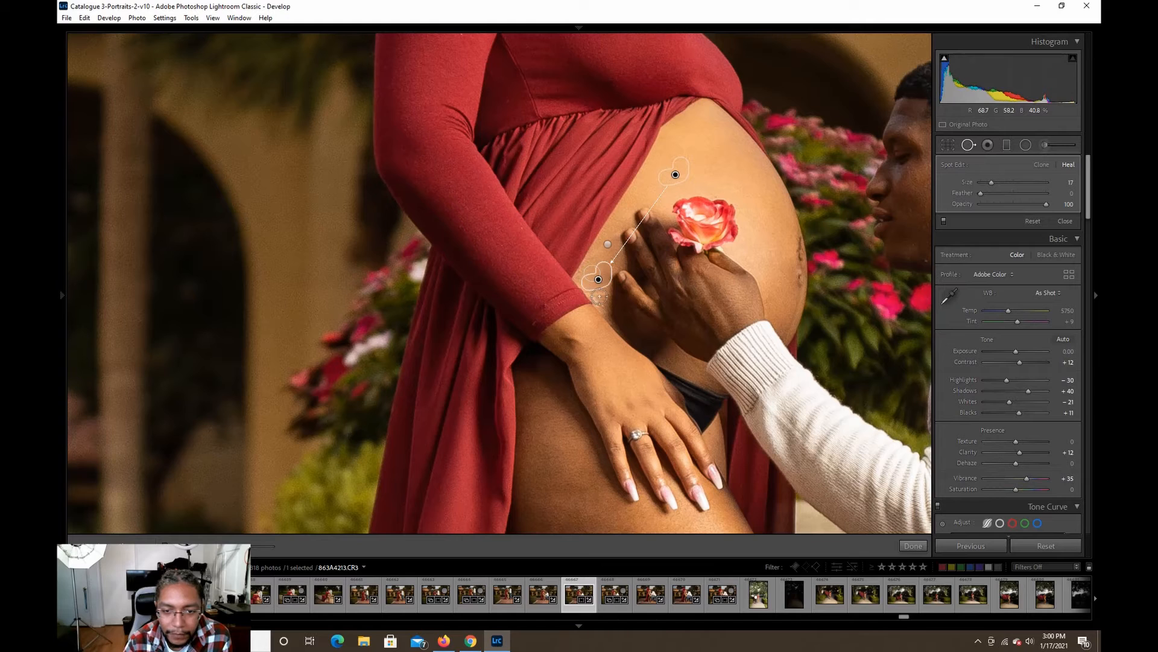
Heal the remaining belly mark just above the woman's wrist, sampling the skin directly above it, and finish the spot removal.
click(596, 314)
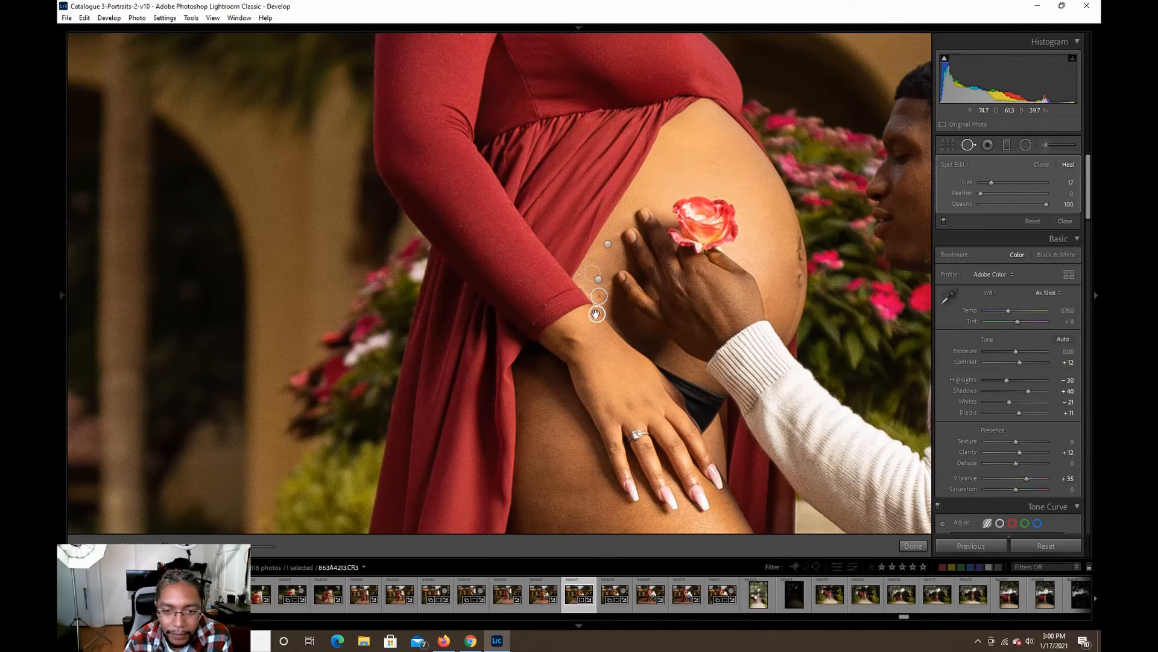
drag(596, 313, 597, 271)
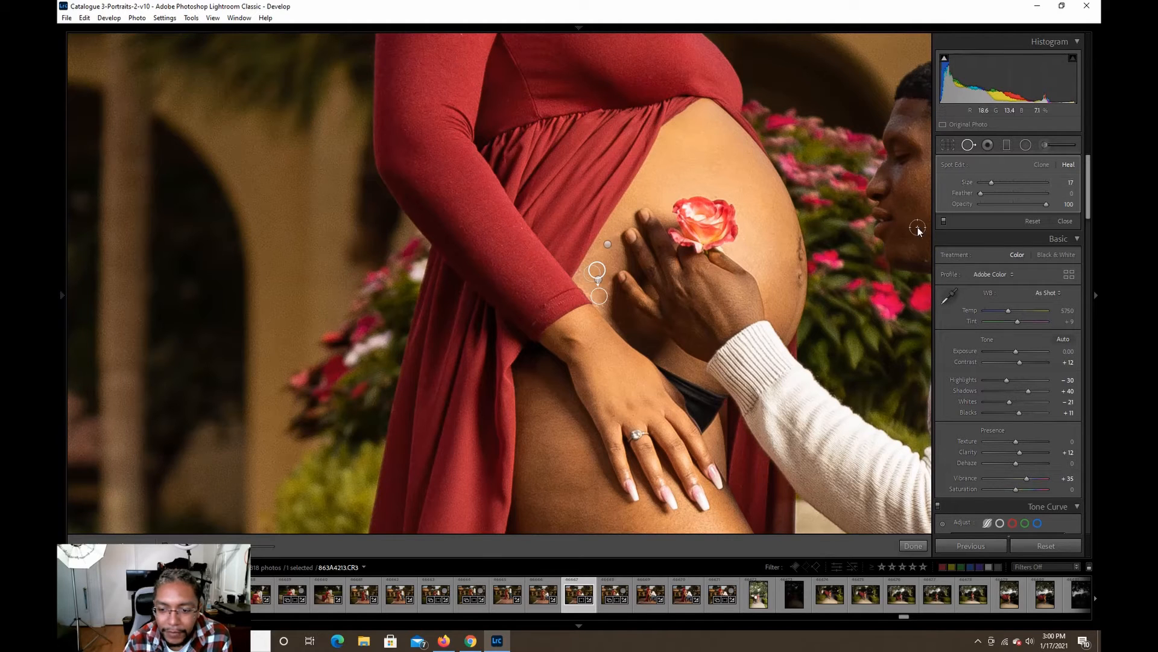
click(913, 546)
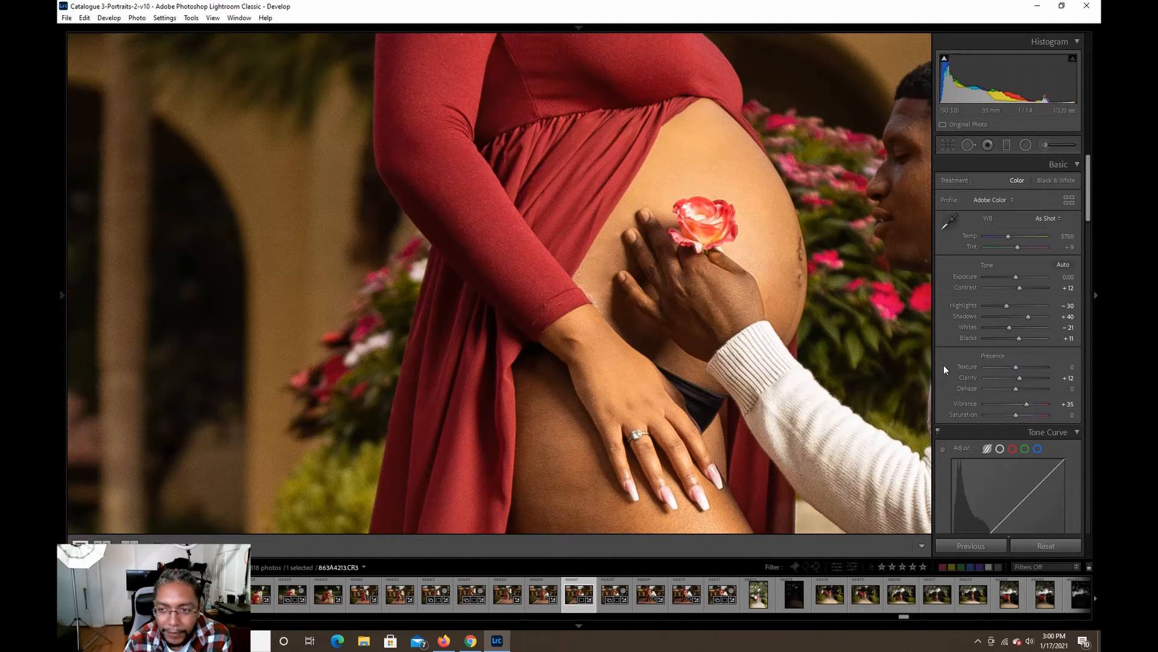
Set the healing brush size to 7 and heal the small leftover marks on the belly beside the woman's cuff.
click(968, 146)
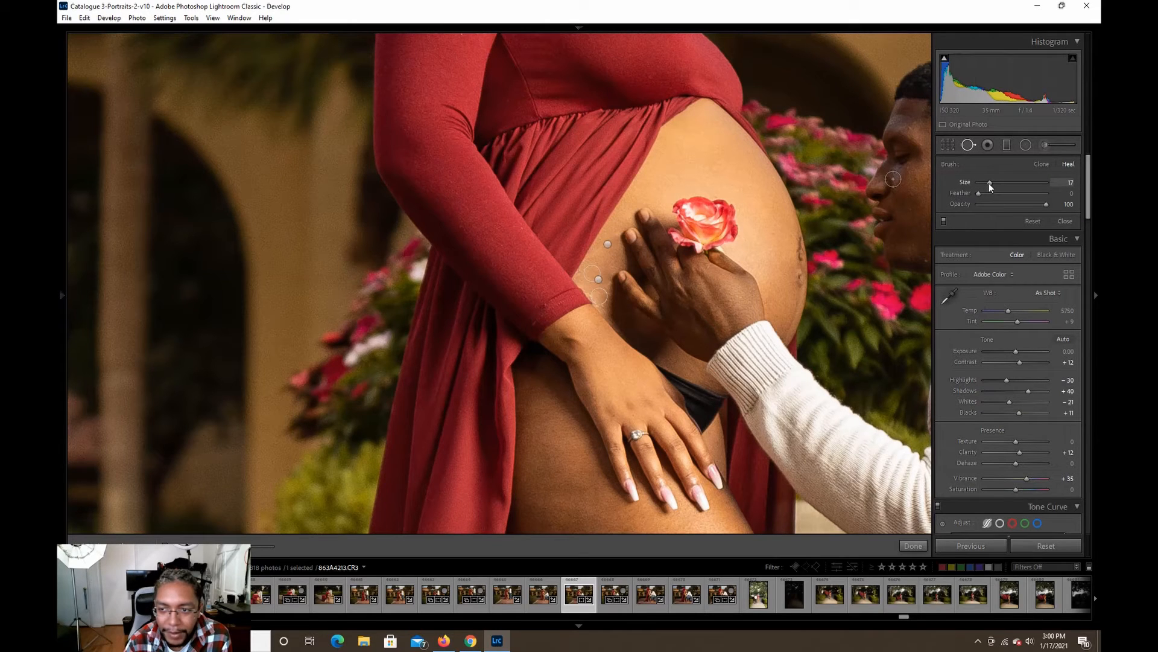
drag(990, 183, 982, 183)
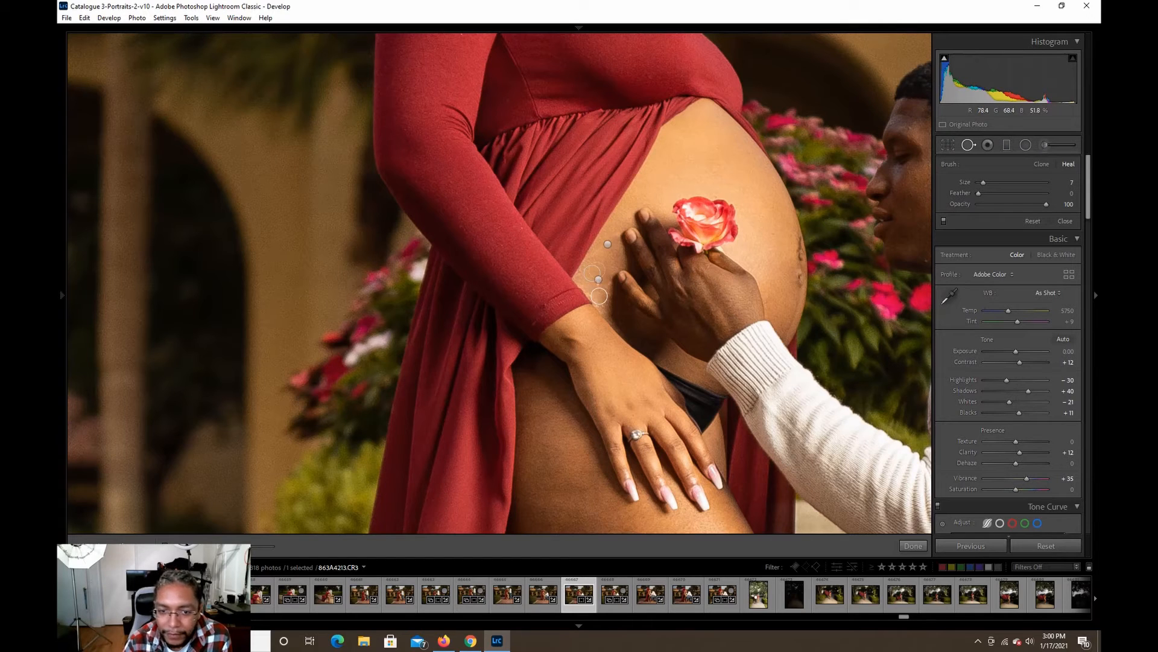
click(600, 304)
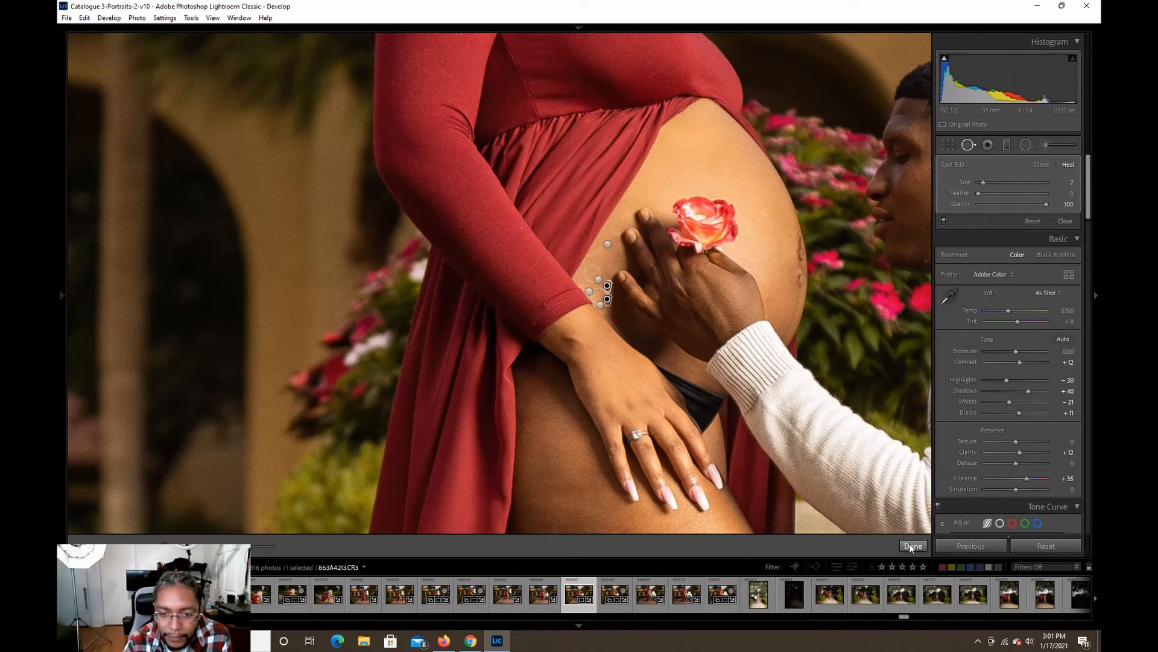
click(913, 546)
click(695, 273)
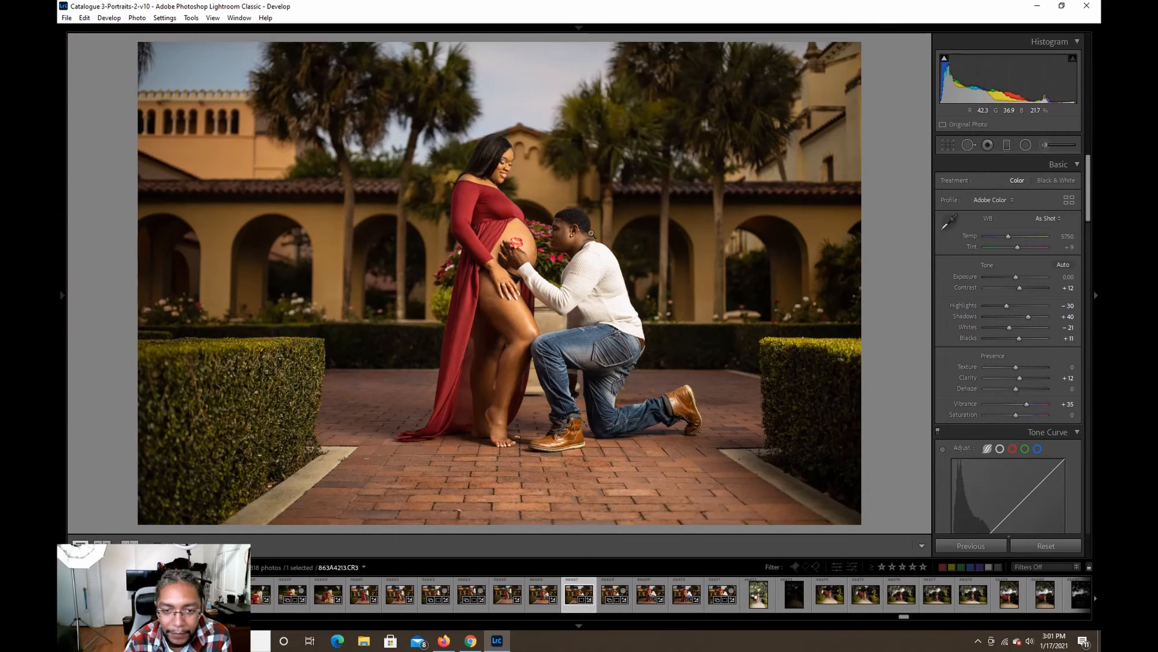
Heal the small blemishes on the man's chin and forehead with the size 7 healing brush.
click(562, 243)
drag(591, 227, 602, 260)
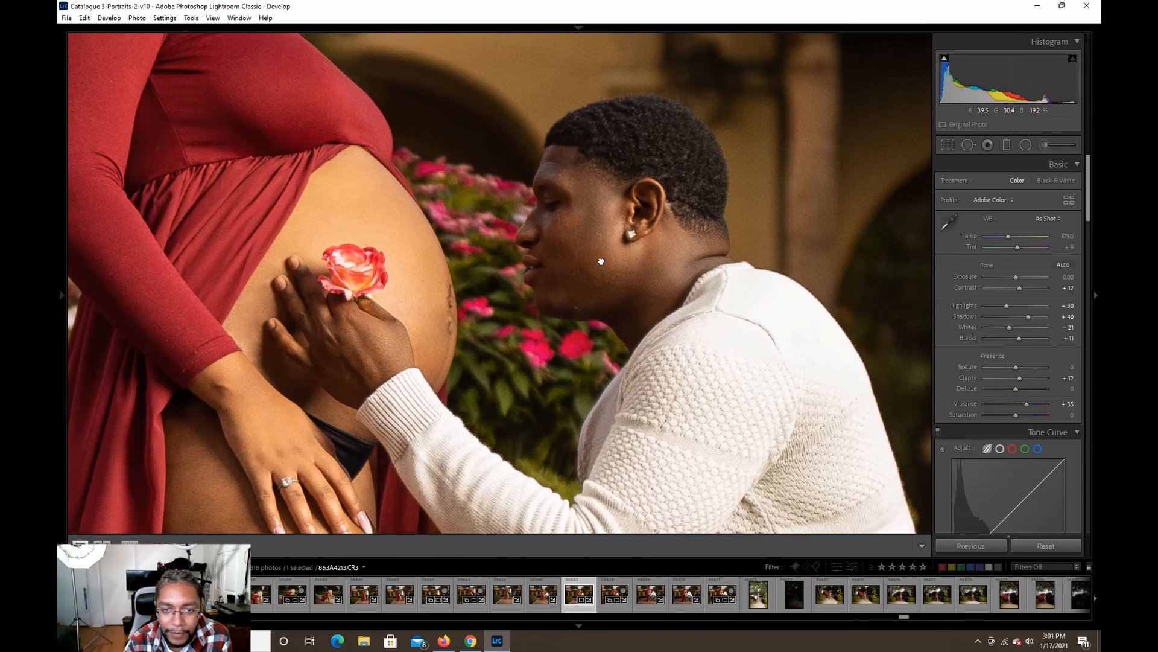
click(967, 146)
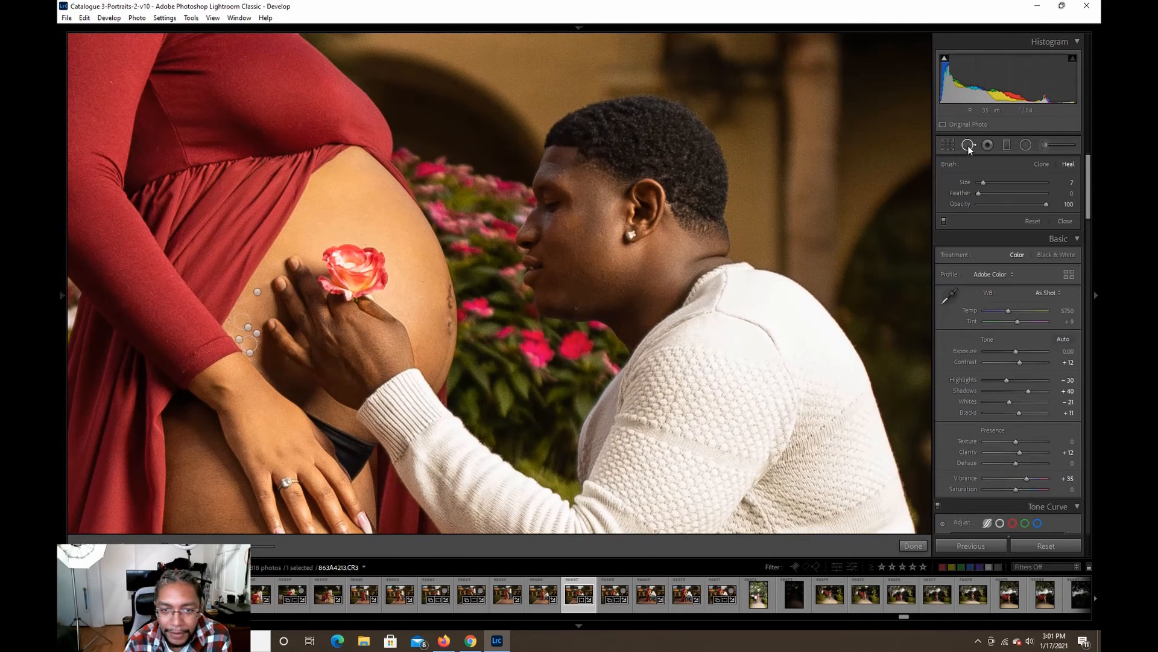
click(576, 309)
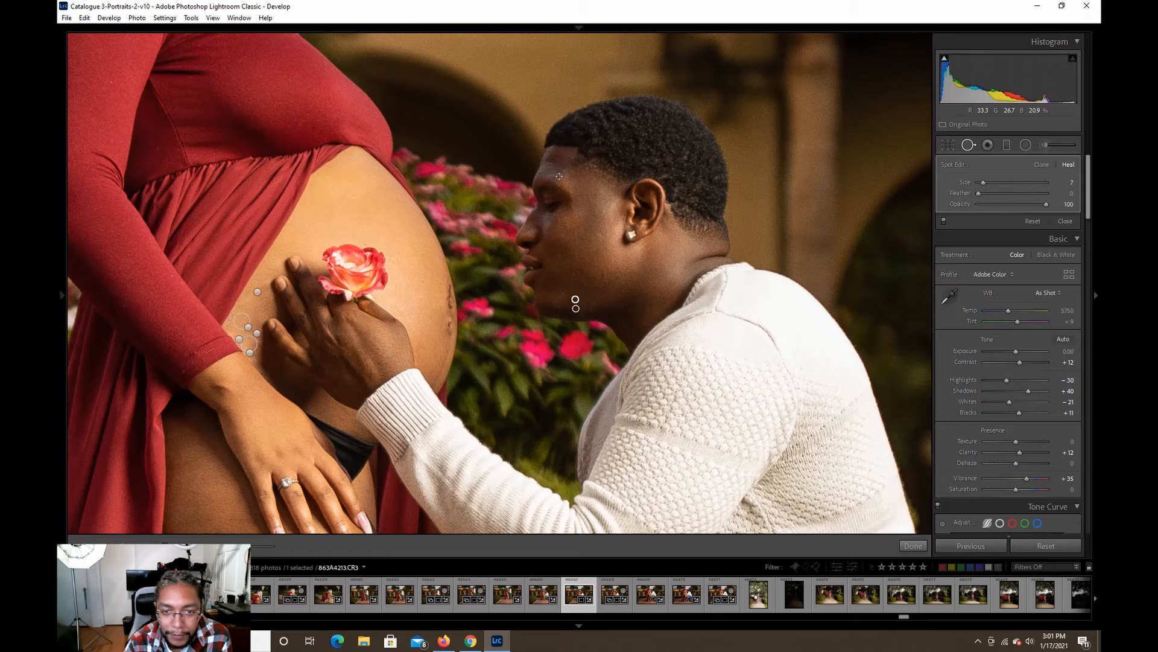
click(559, 177)
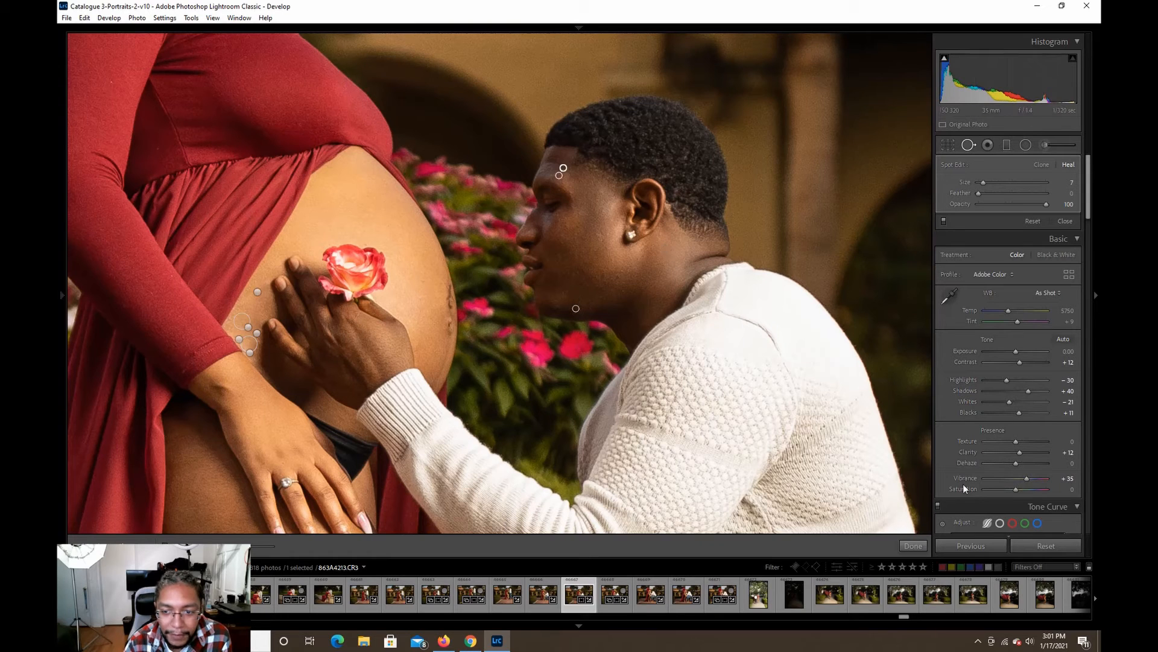
click(919, 547)
click(717, 364)
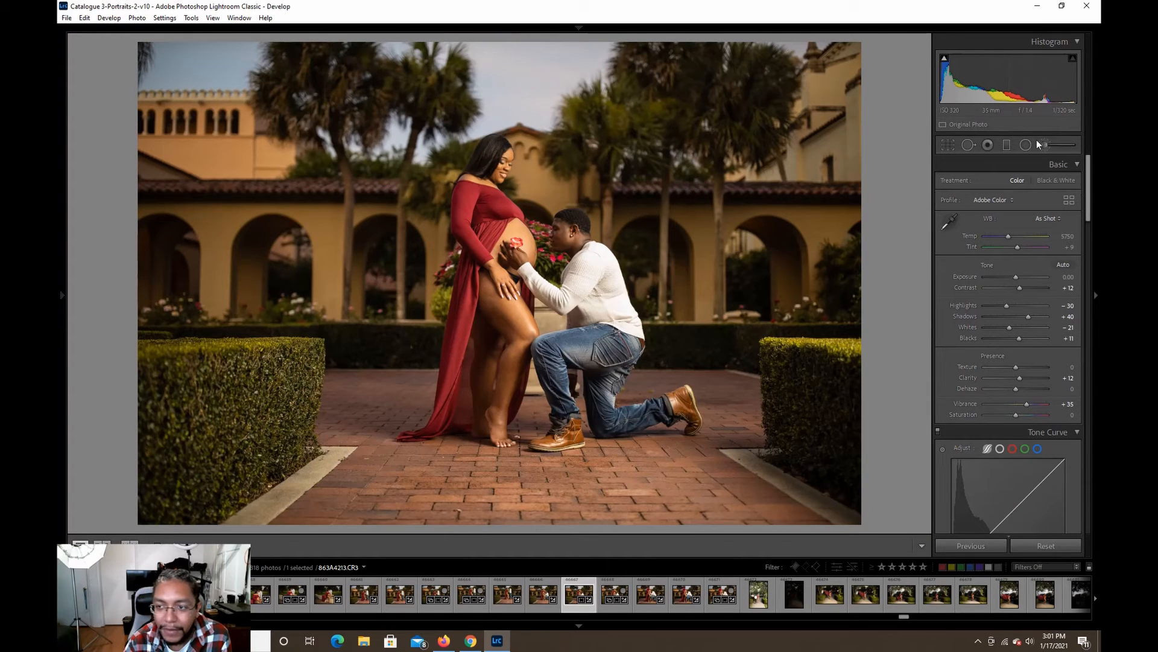
Brush a Dodge (Lighten) adjustment with Exposure 0.25 over the couple, from the woman's head to the man's boots.
click(1051, 146)
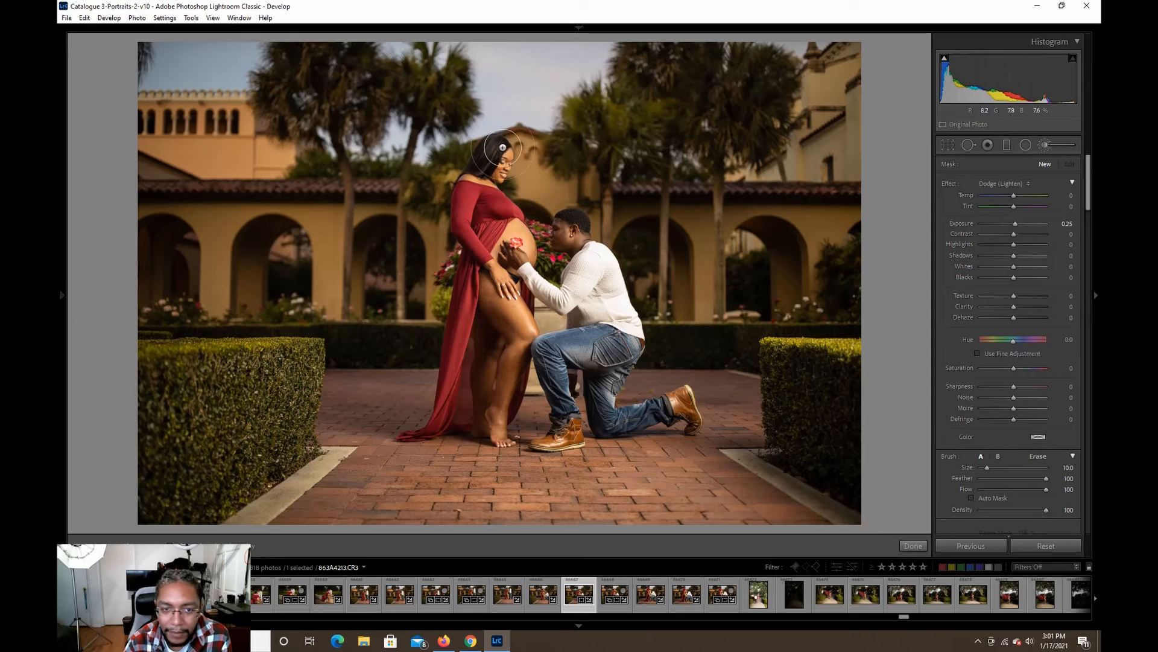
mouse_move(499, 154)
mouse_down()
mouse_move(502, 174)
mouse_move(505, 157)
mouse_move(474, 212)
mouse_move(481, 224)
mouse_move(490, 205)
mouse_move(471, 239)
mouse_move(474, 270)
mouse_move(498, 254)
mouse_move(491, 222)
mouse_move(522, 265)
mouse_move(507, 289)
mouse_move(508, 332)
mouse_move(492, 317)
mouse_move(495, 254)
mouse_move(448, 417)
mouse_move(509, 362)
mouse_move(500, 329)
mouse_move(500, 430)
mouse_move(445, 420)
mouse_move(411, 431)
mouse_move(465, 357)
mouse_move(504, 258)
mouse_move(544, 263)
mouse_move(534, 281)
mouse_move(570, 296)
mouse_move(601, 263)
mouse_move(572, 266)
mouse_move(584, 231)
mouse_move(570, 228)
mouse_move(570, 265)
mouse_move(631, 302)
mouse_move(633, 356)
mouse_move(586, 368)
mouse_move(595, 335)
mouse_move(558, 347)
mouse_move(579, 377)
mouse_move(548, 436)
mouse_move(566, 428)
mouse_move(566, 315)
mouse_move(603, 340)
mouse_move(594, 370)
mouse_up()
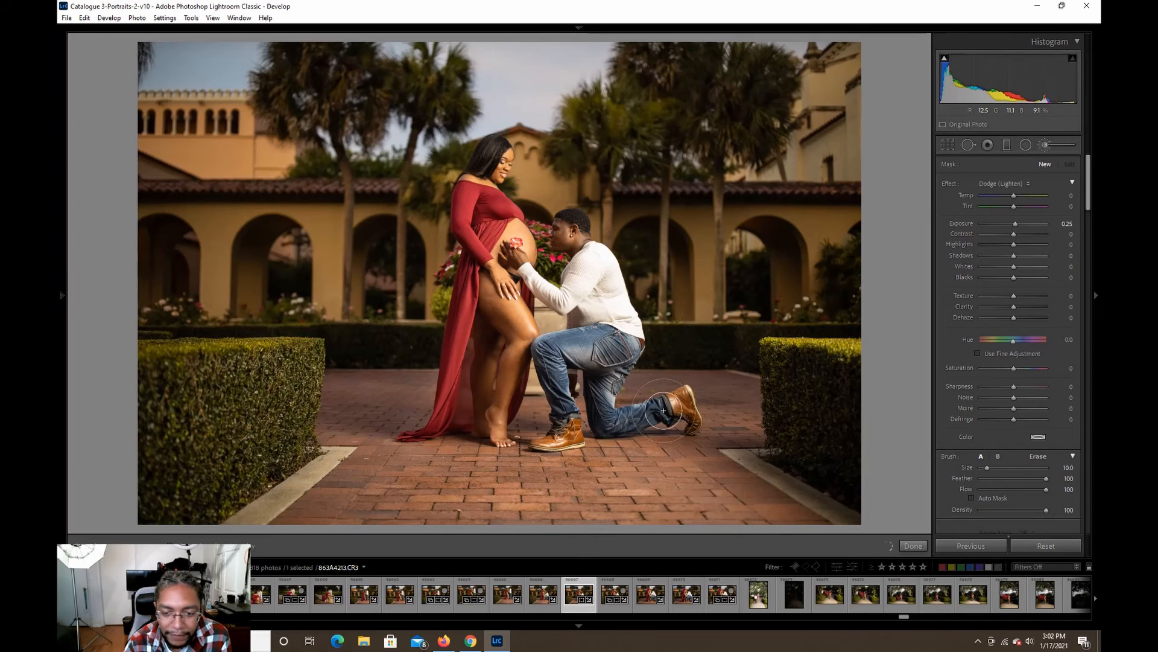
drag(686, 419, 686, 402)
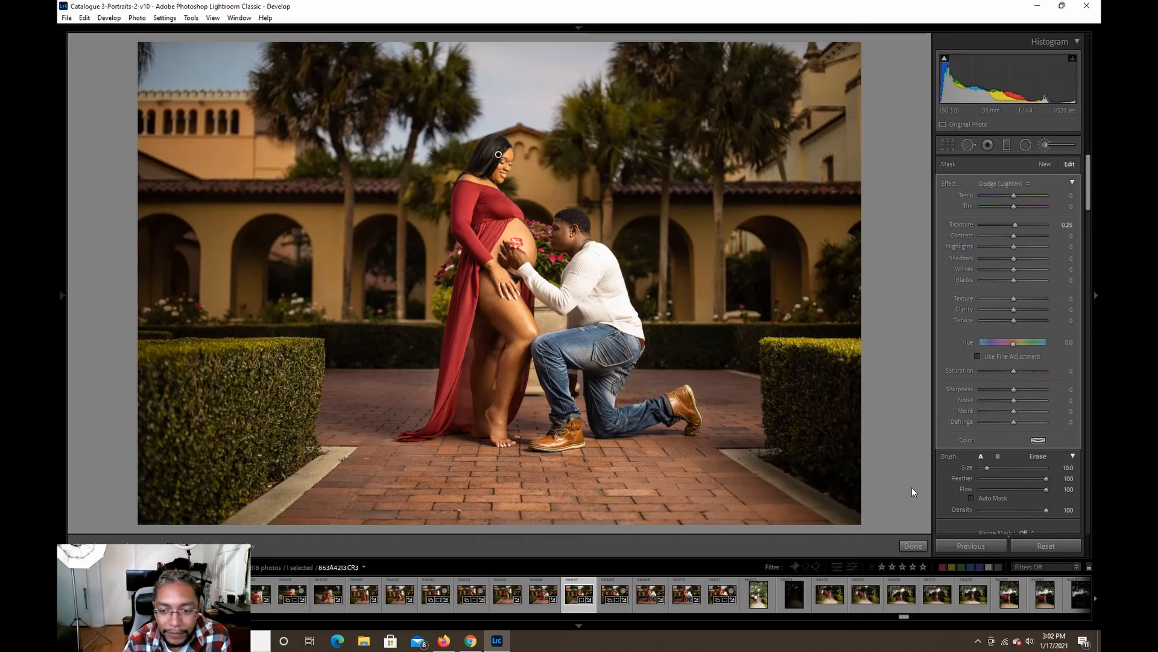
click(922, 544)
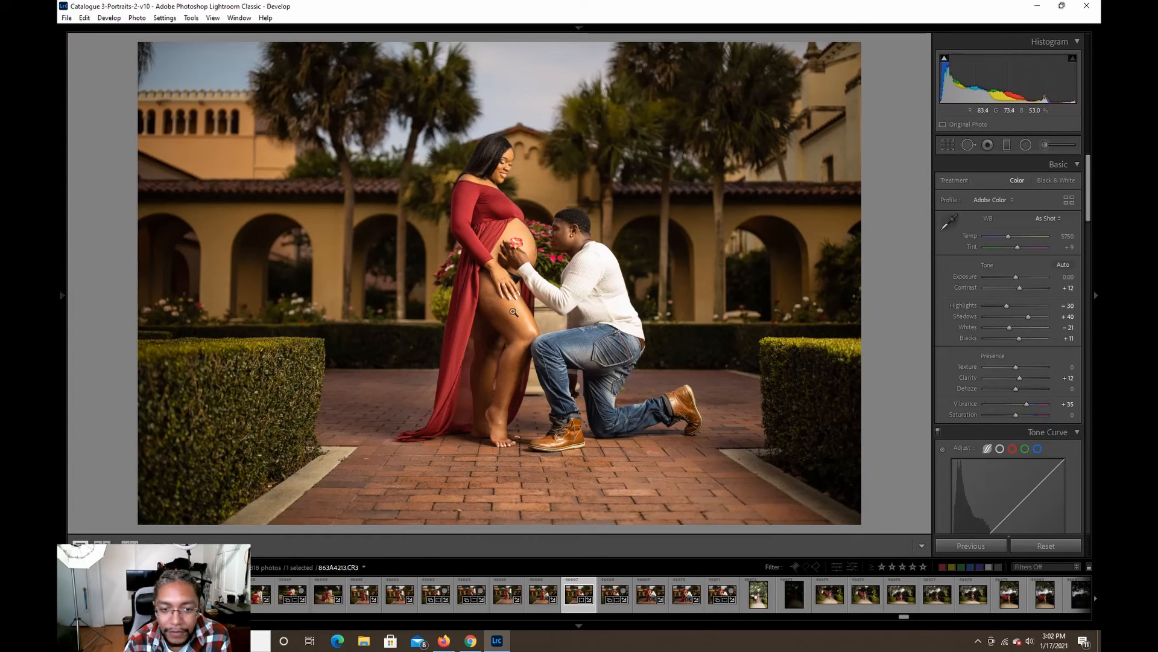
Set the healing brush size to 18 and heal the dark mark on the middle of the woman's thigh.
click(478, 314)
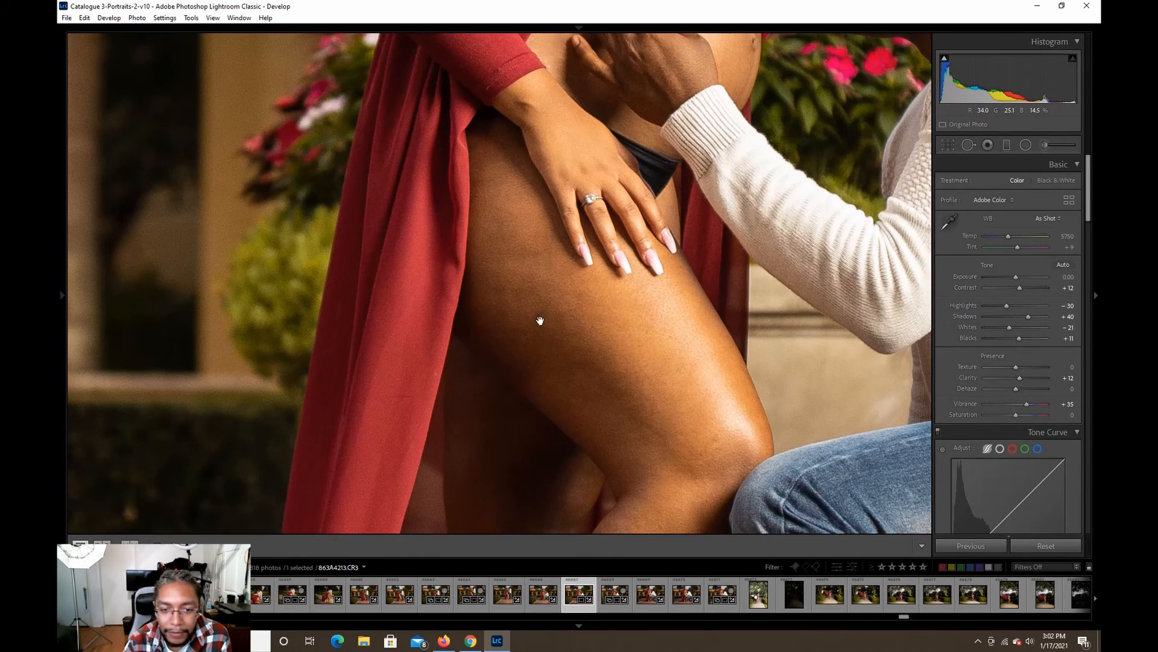
click(971, 144)
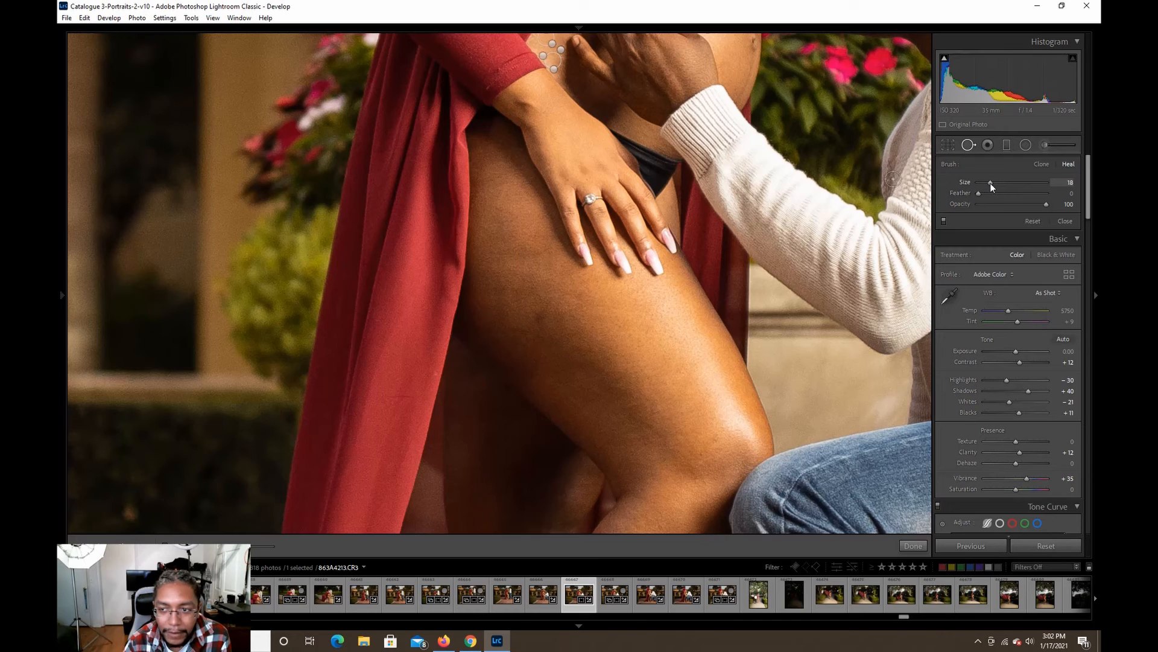
click(539, 313)
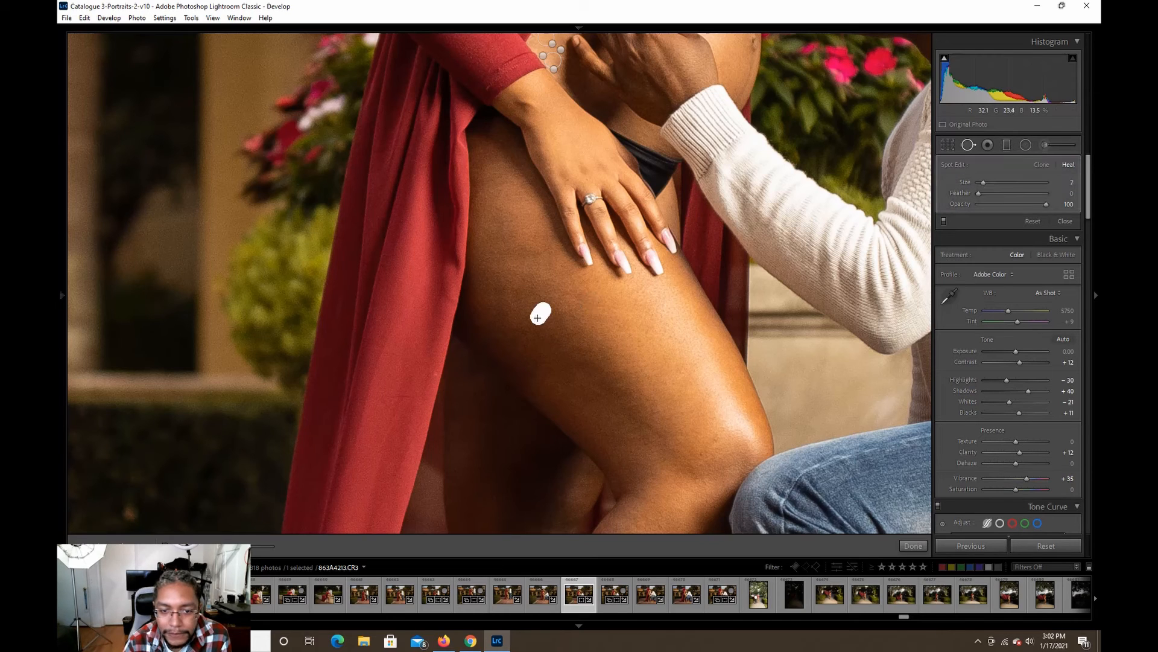
drag(537, 318, 544, 298)
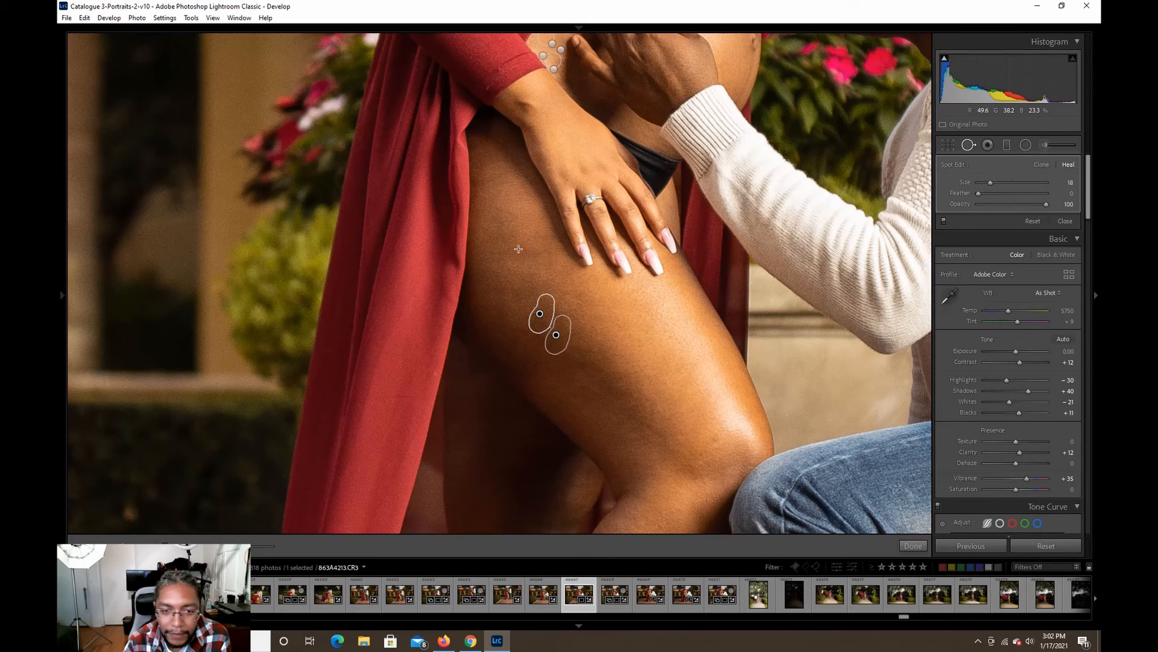
Heal the wide mark across the woman's upper thigh, sampling the skin just below it, and finish the spot removal.
mouse_move(499, 251)
mouse_down()
mouse_move(486, 262)
mouse_move(546, 249)
mouse_up()
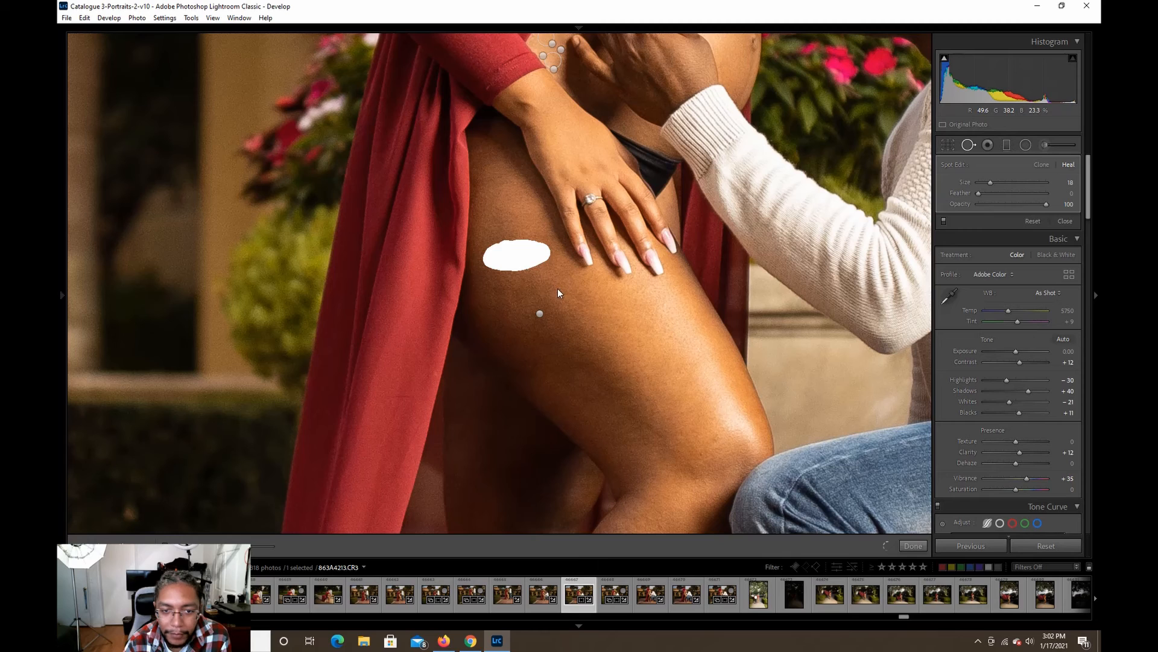
drag(514, 303, 525, 303)
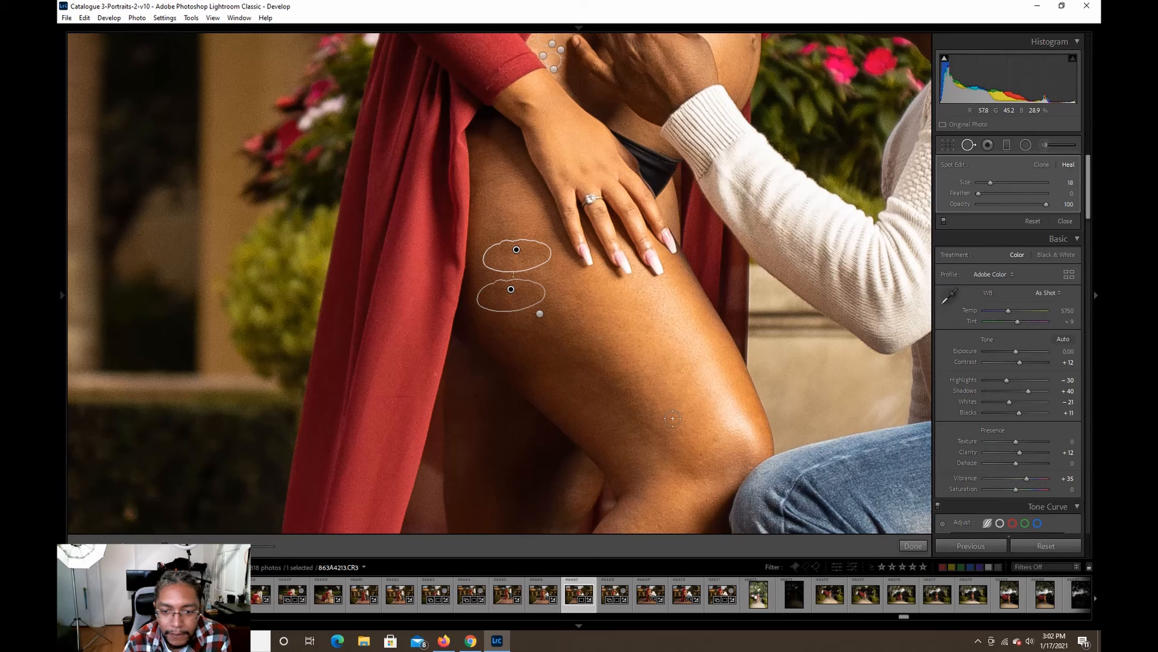
click(911, 545)
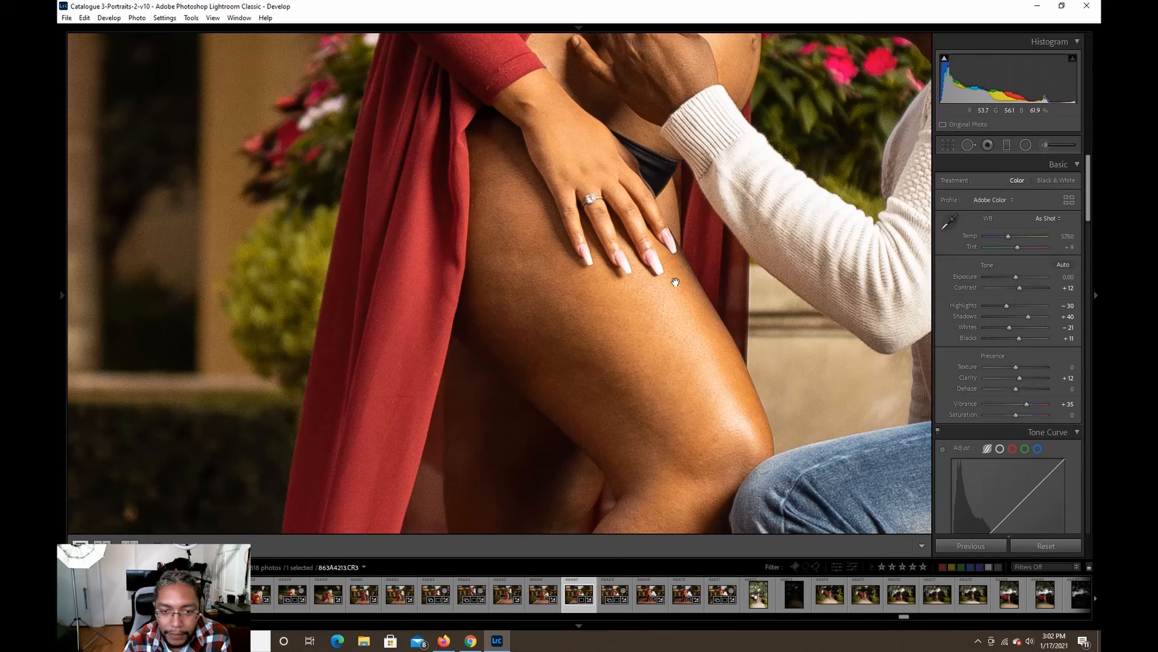
click(675, 282)
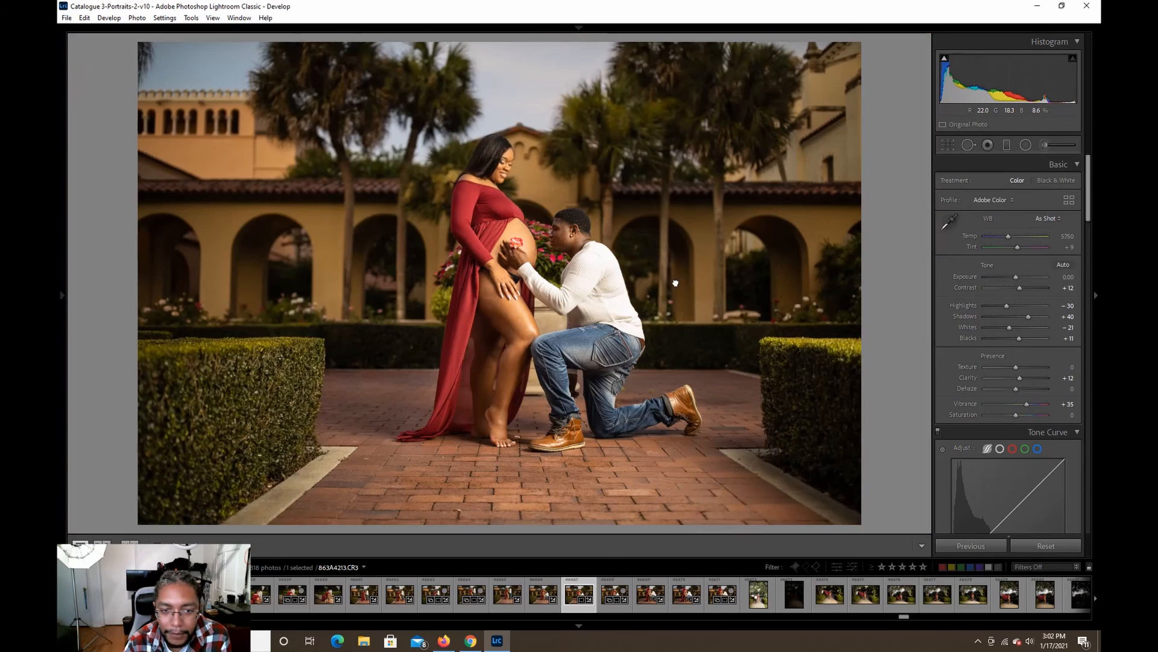
Move the sample area of the upper thigh's healing patch slightly lower on the leg and finish the spot removal.
click(499, 315)
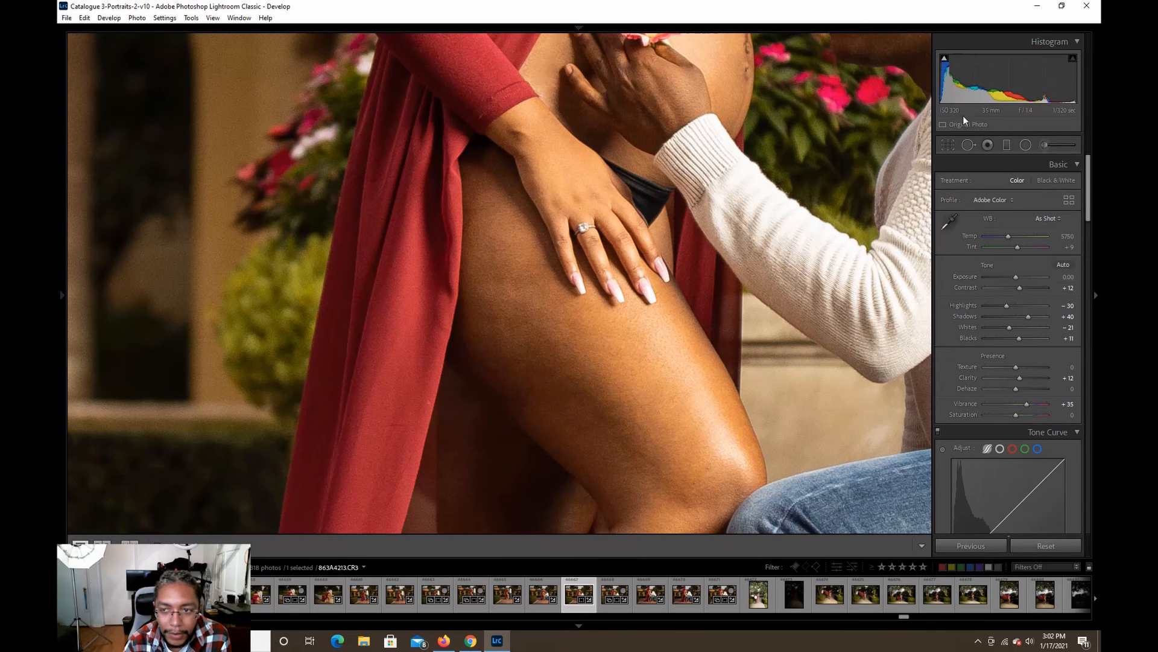
click(968, 145)
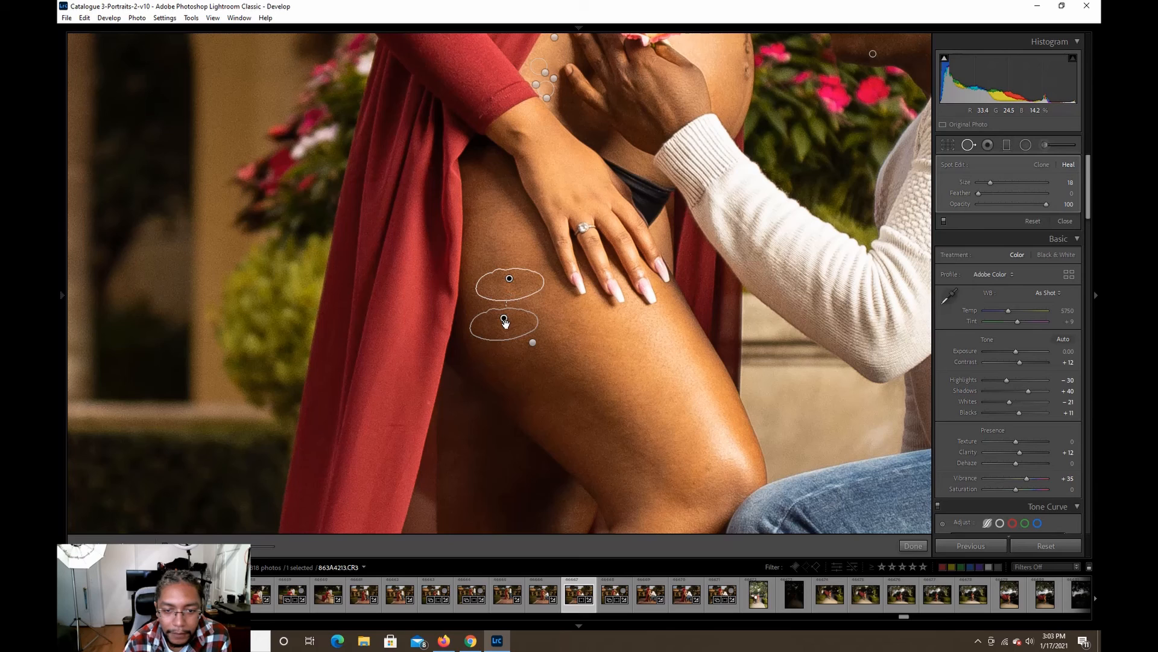
drag(505, 333, 506, 342)
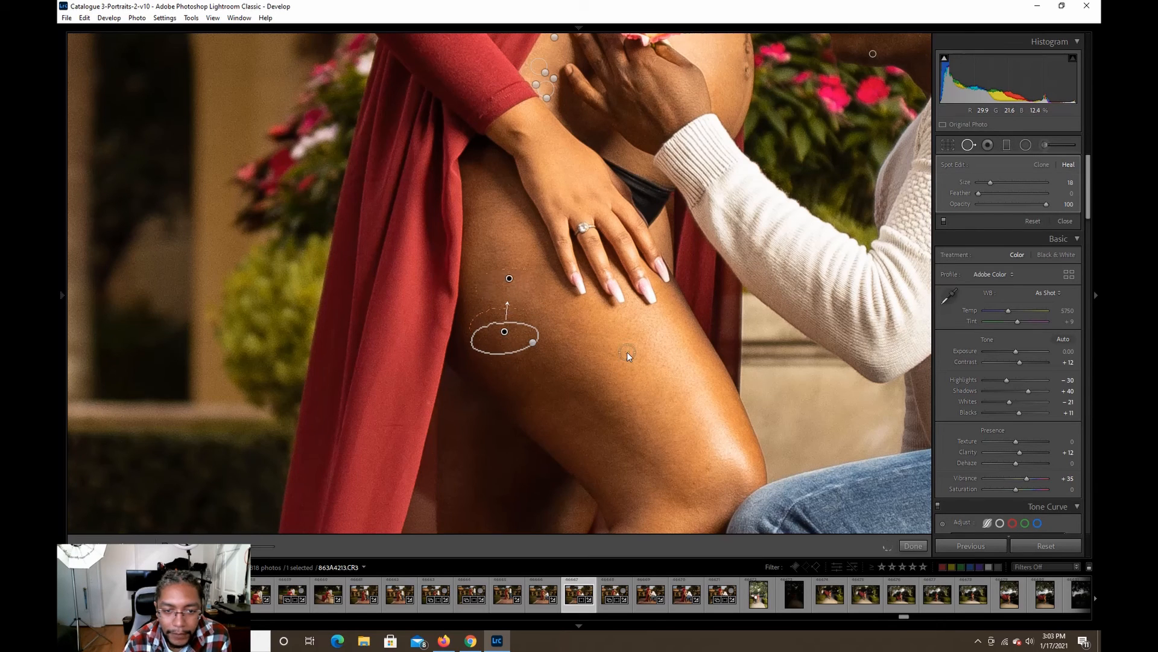
click(909, 545)
click(654, 319)
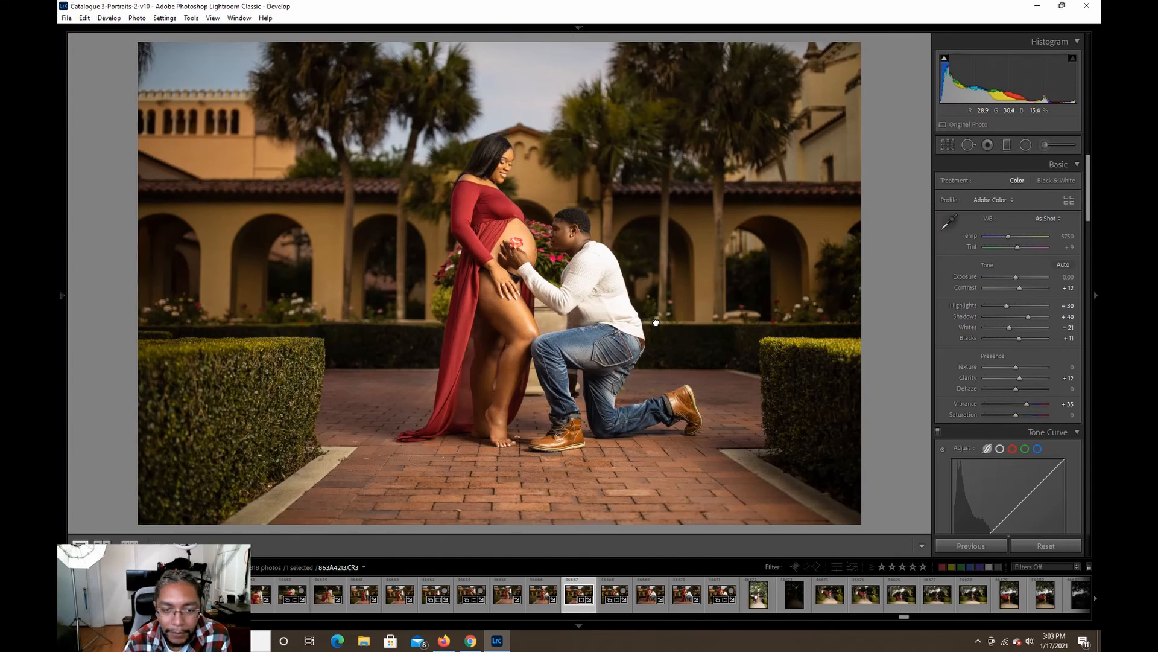